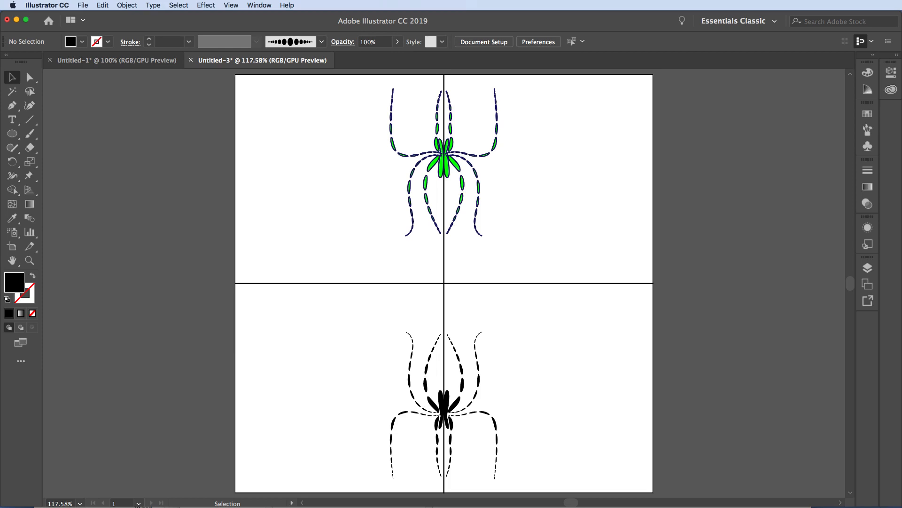
Step: Create a new 500 x 500 px web document from the recent presets
key("super+Tab")
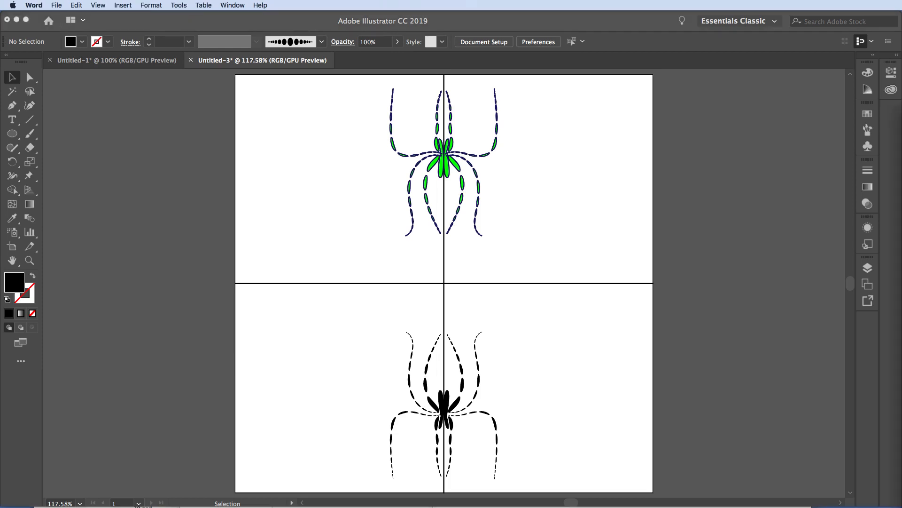
left_click(70, 33)
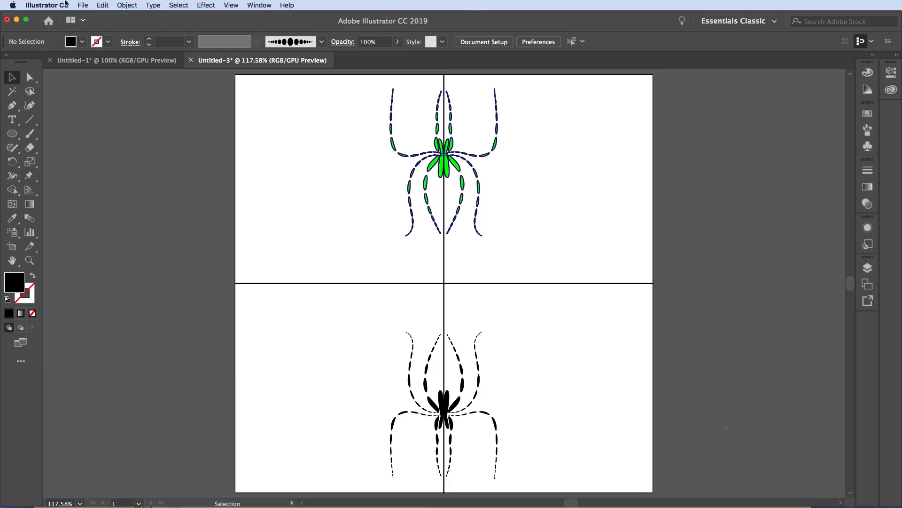
left_click(83, 4)
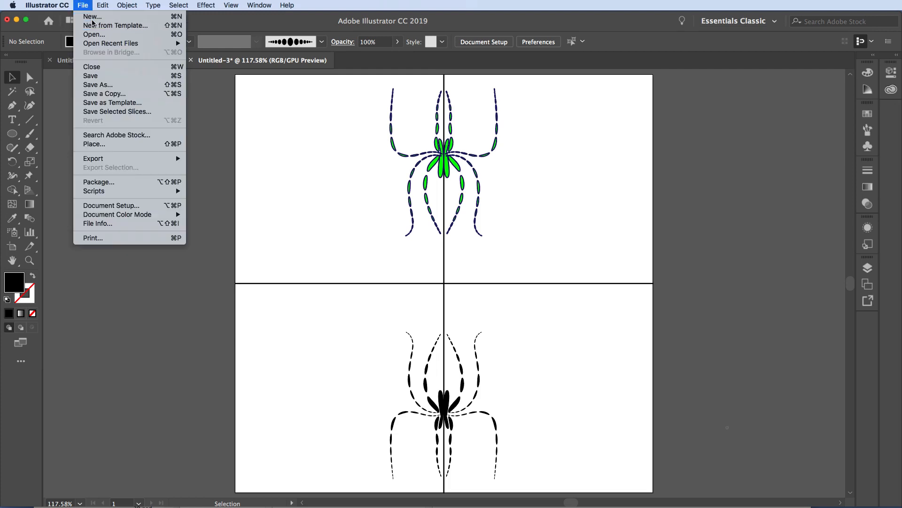
left_click(87, 17)
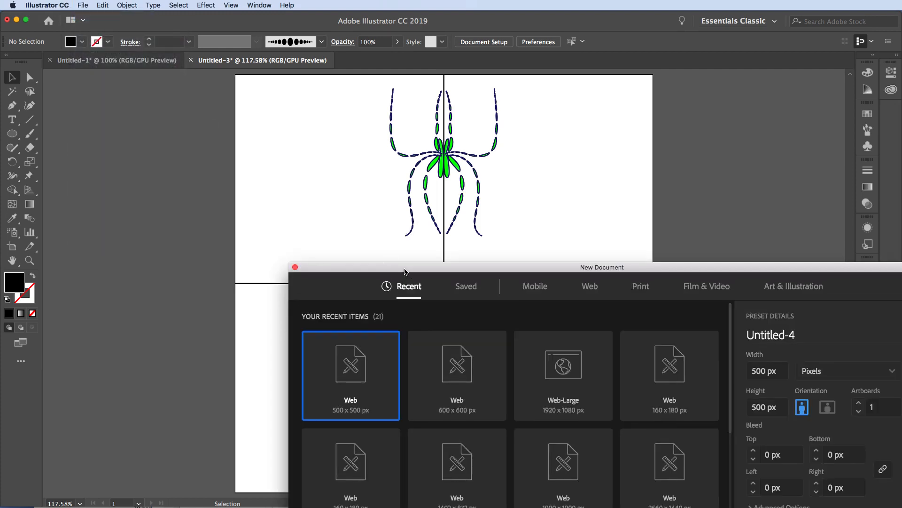
left_click_drag(407, 271, 319, 108)
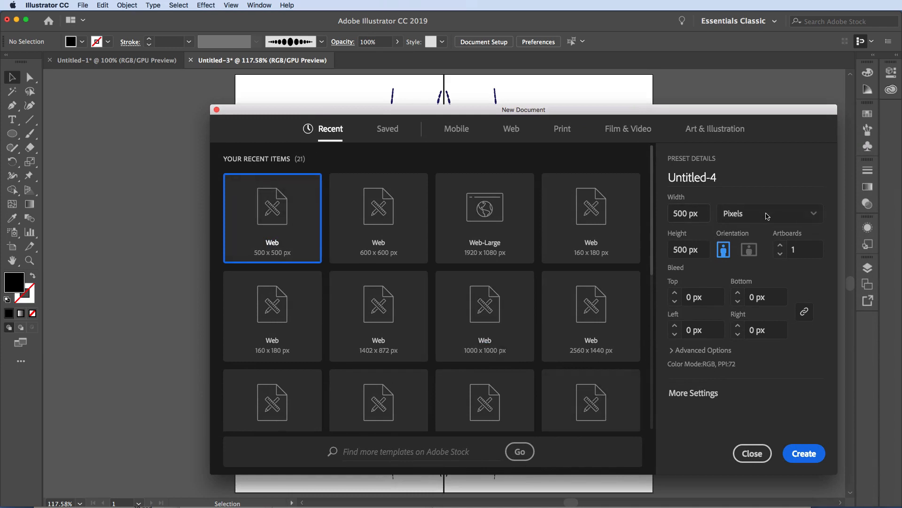
left_click(798, 454)
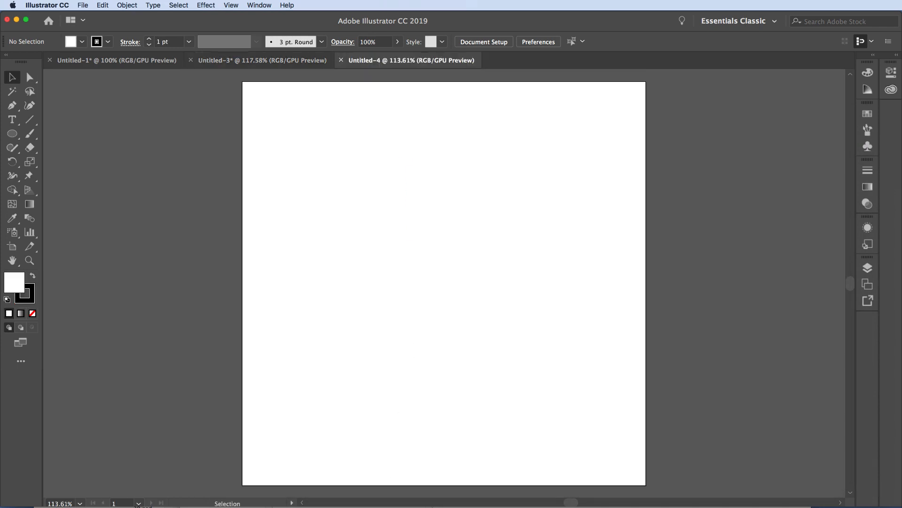
Step: Draw a vertical line at about X 226 px and a horizontal line at about Y 250 px, each spanning the 500 px artboard
left_click(868, 267)
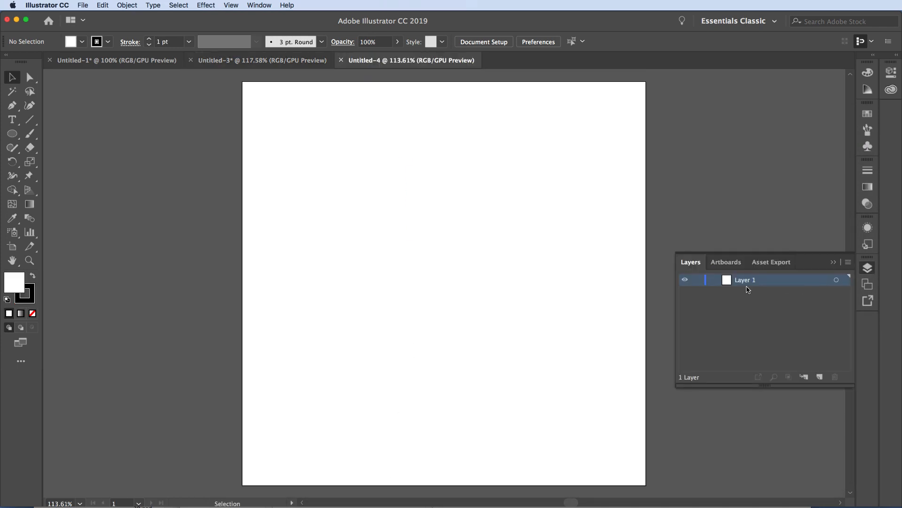
left_click(30, 119)
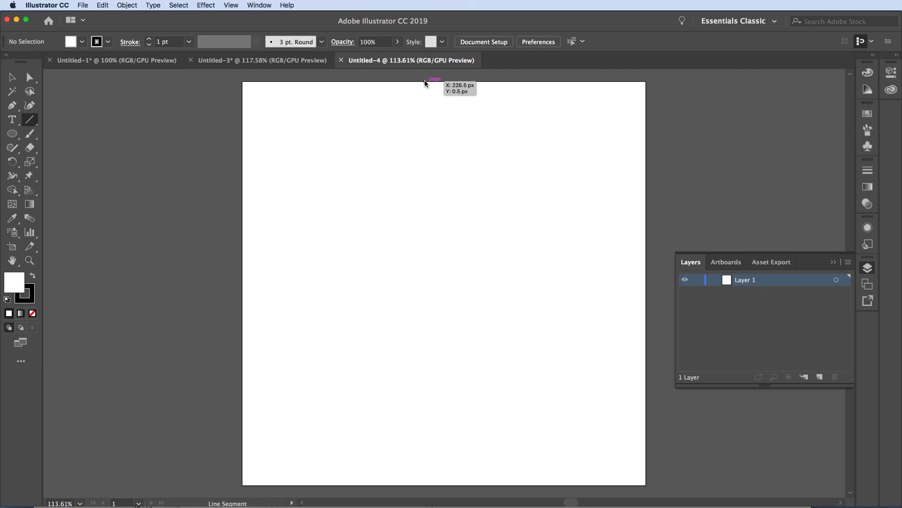
left_click_drag(425, 84, 425, 485)
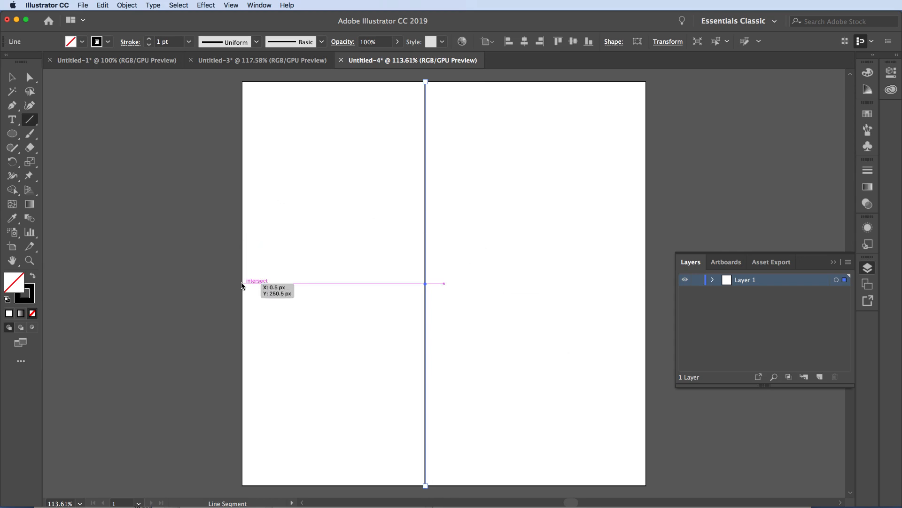
left_click_drag(241, 285, 646, 284)
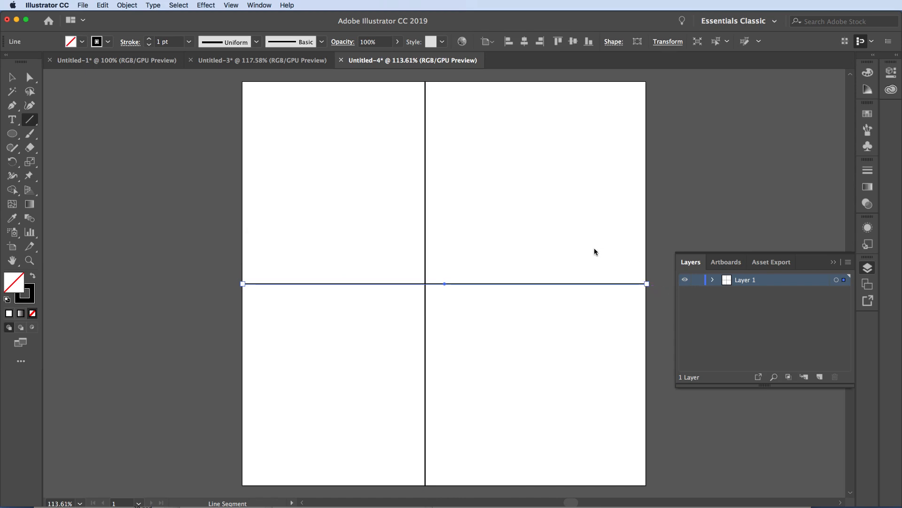
Step: Position the horizontal line at X 0 px and Y 250 px
key("v")
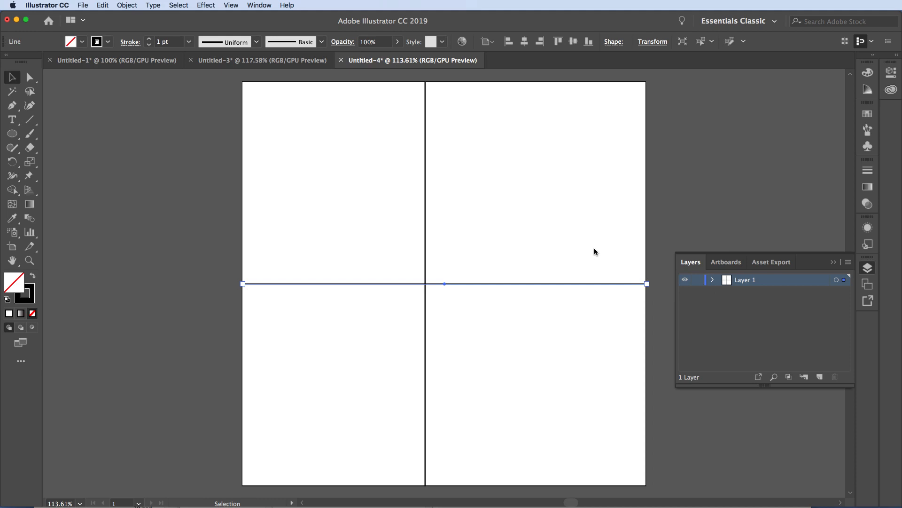
scroll(594, 250, "left", 1)
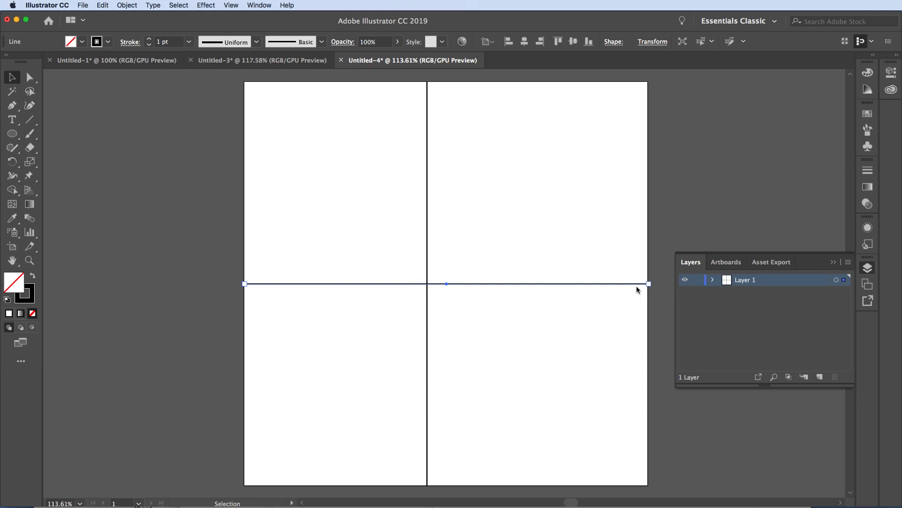
left_click(889, 71)
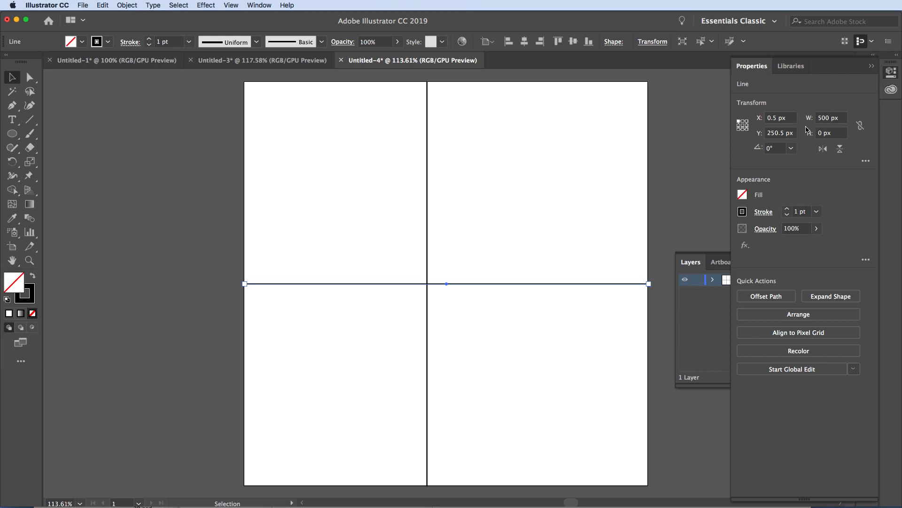
double_click(776, 118)
type("0.0")
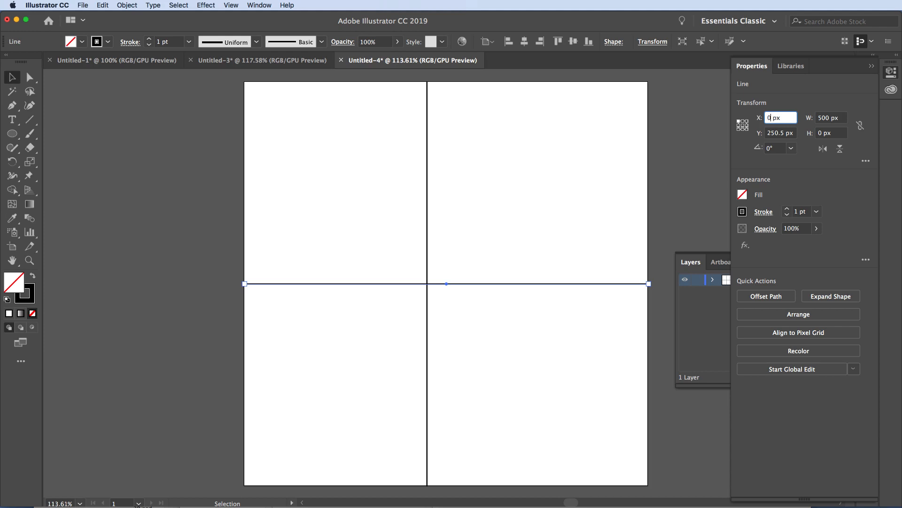
key("Tab")
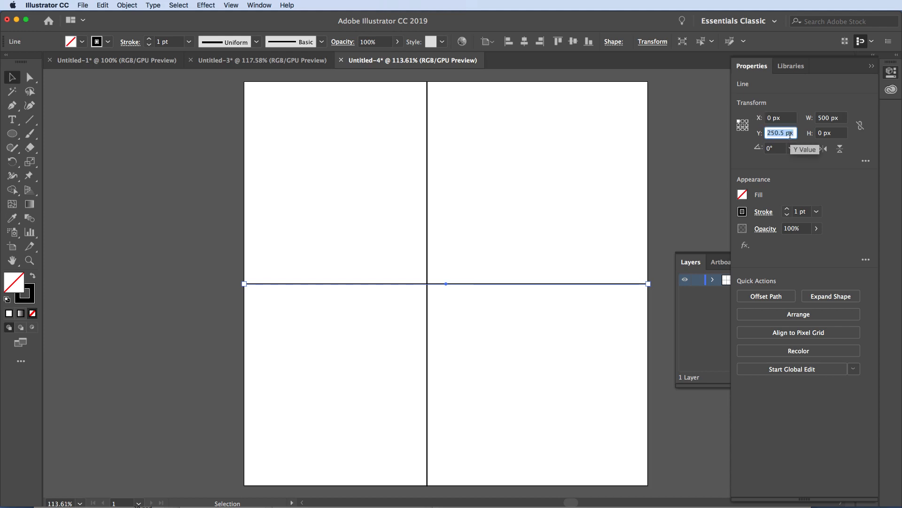
type("250")
key("Tab")
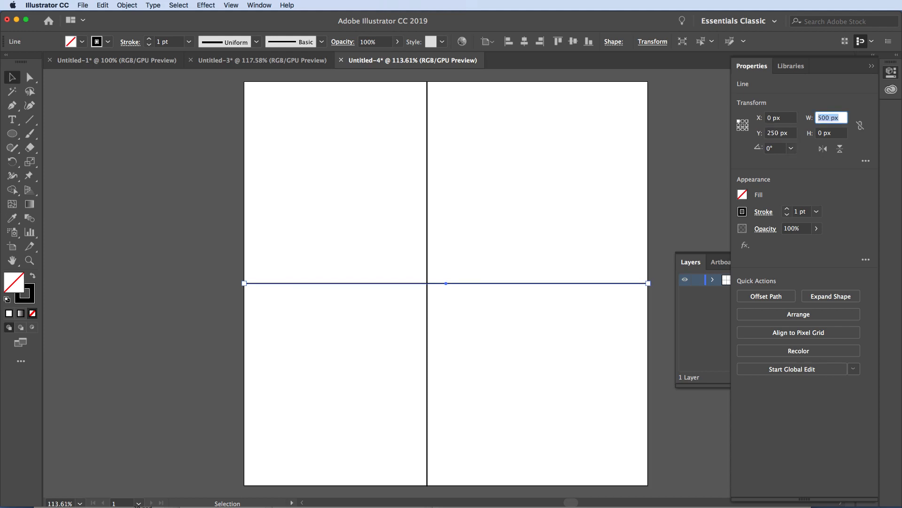
key("Return")
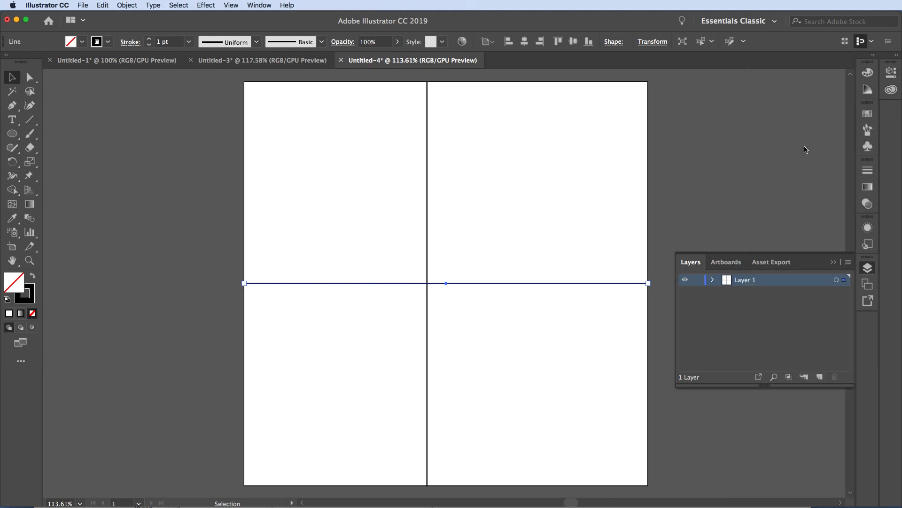
Step: Set the full-height vertical line's X position to 250 px
left_click(428, 138)
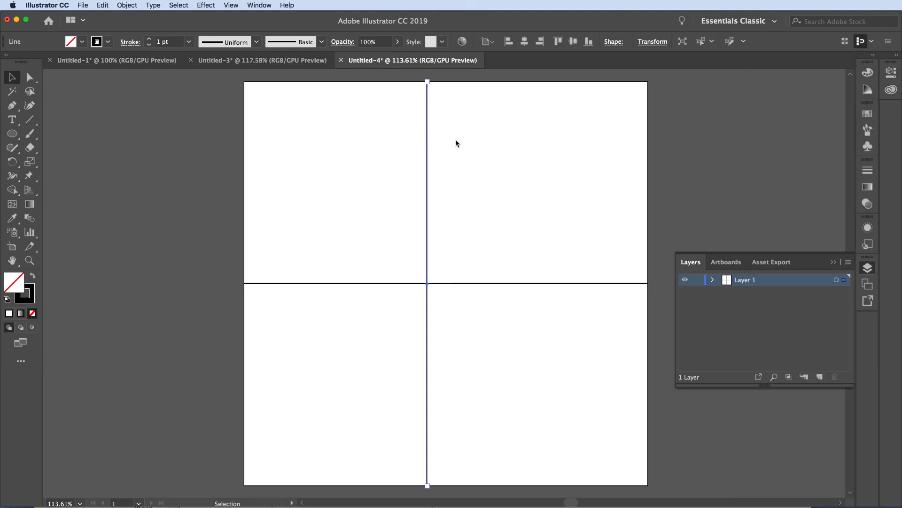
left_click(891, 72)
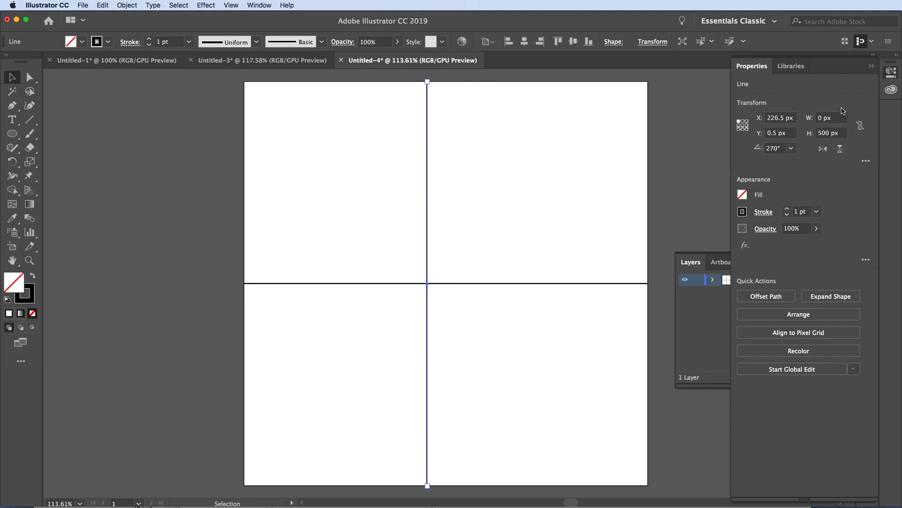
left_click(780, 119)
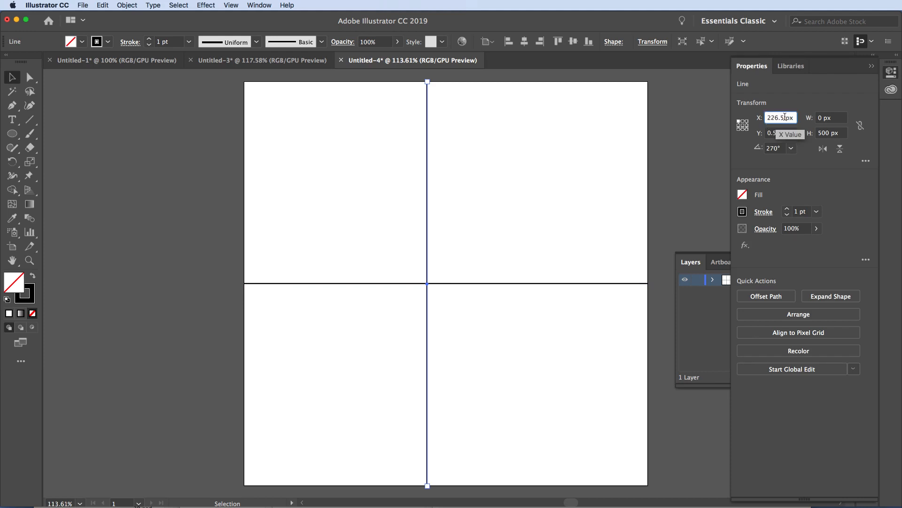
left_click_drag(784, 117, 766, 117)
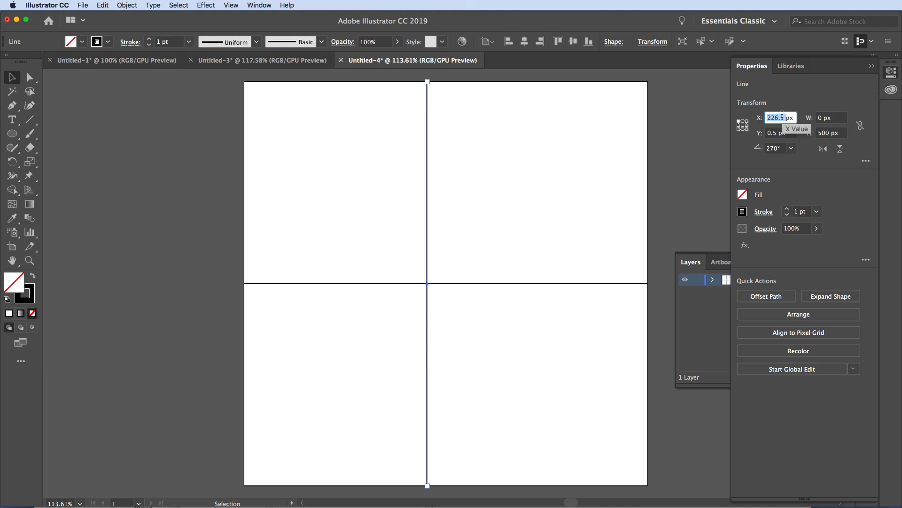
type("250 px")
key("Tab")
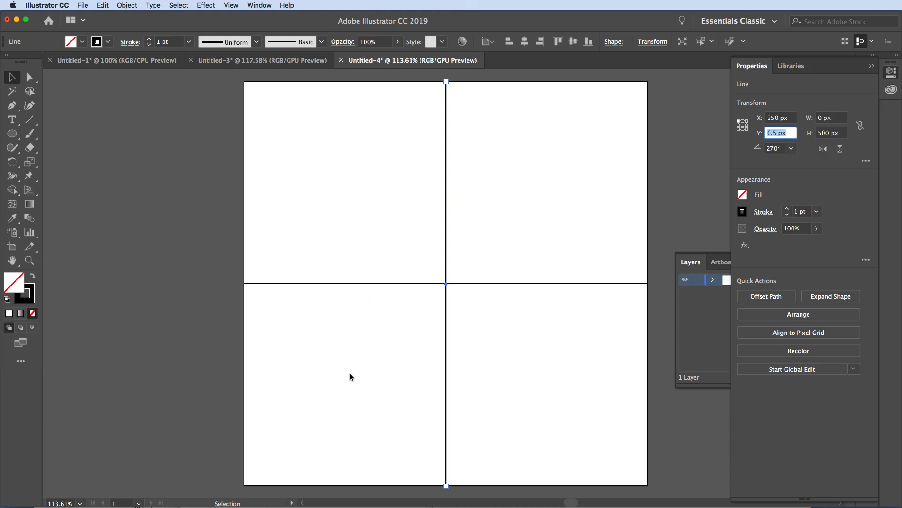
left_click(872, 66)
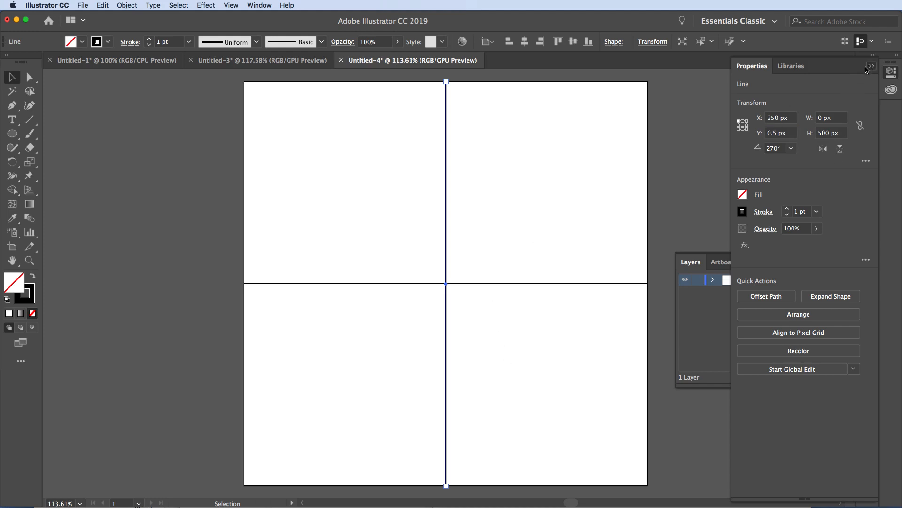
Step: Lock Layer 1 and add a new layer above it
left_click(698, 280)
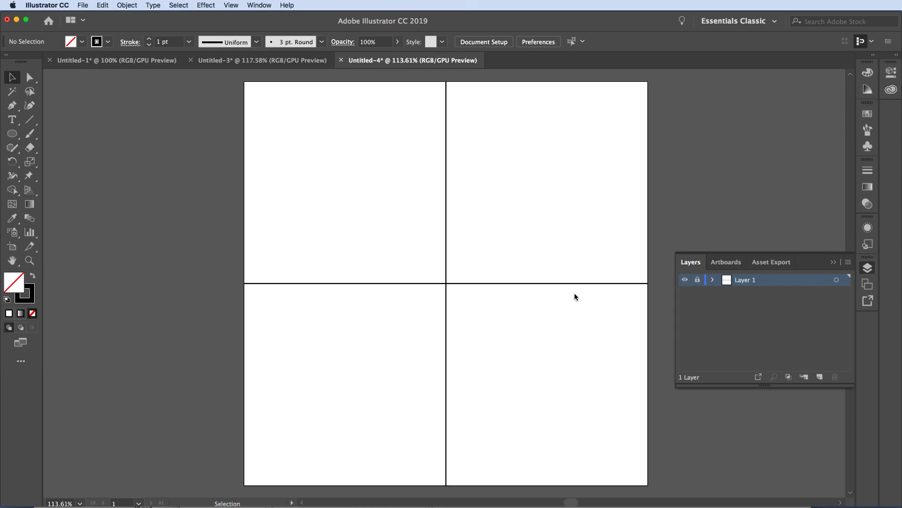
left_click(819, 378)
Step: Draw crossing horizontal and vertical lines, each about 250 px long, through the upper-right quadrant at about Y 130 px and X 372 px
key("backslash")
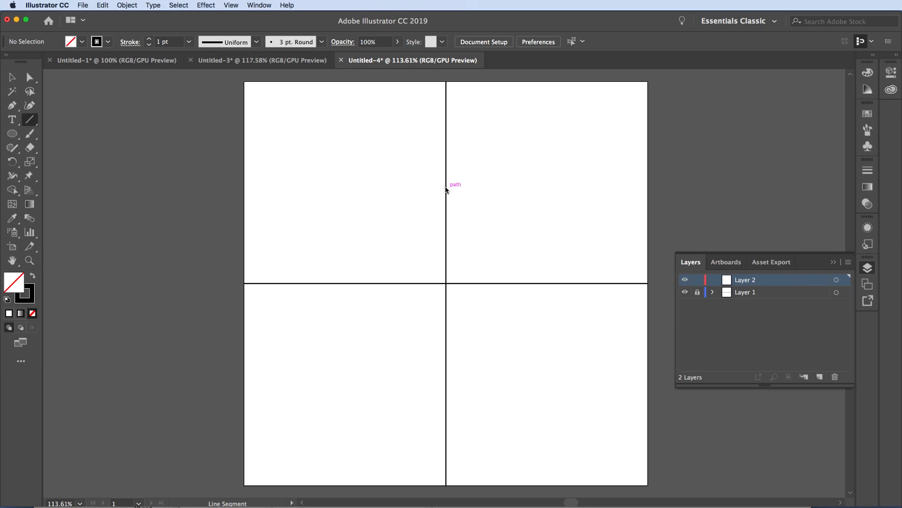
left_click_drag(446, 187, 648, 192)
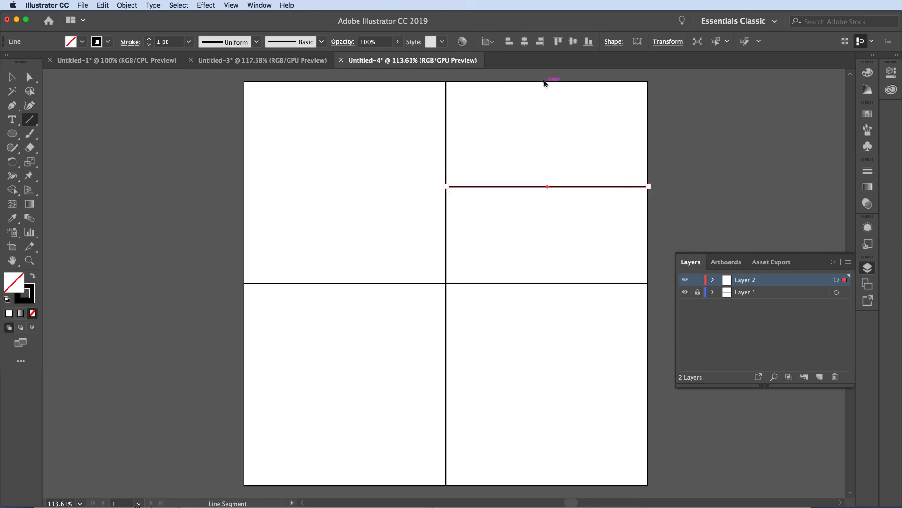
left_click_drag(544, 82, 546, 282)
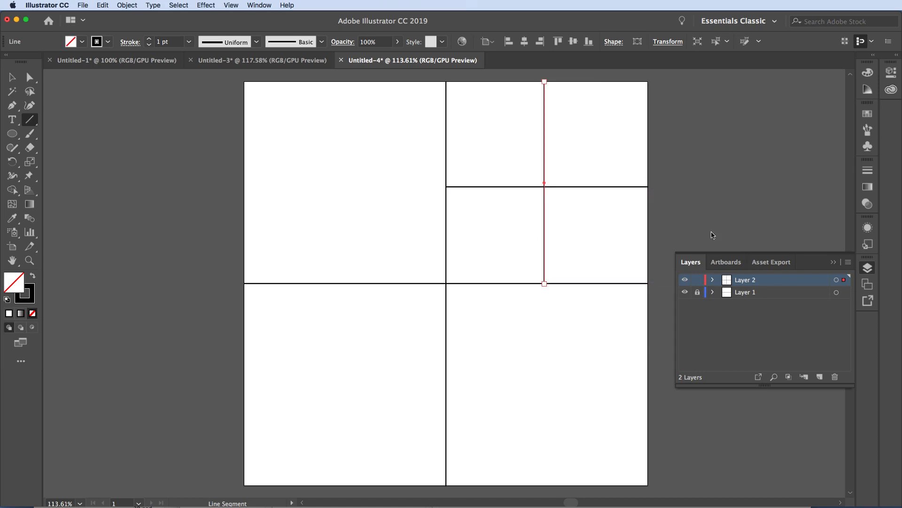
Step: Set the upper-right quadrant's vertical line to X 375 px
left_click(891, 72)
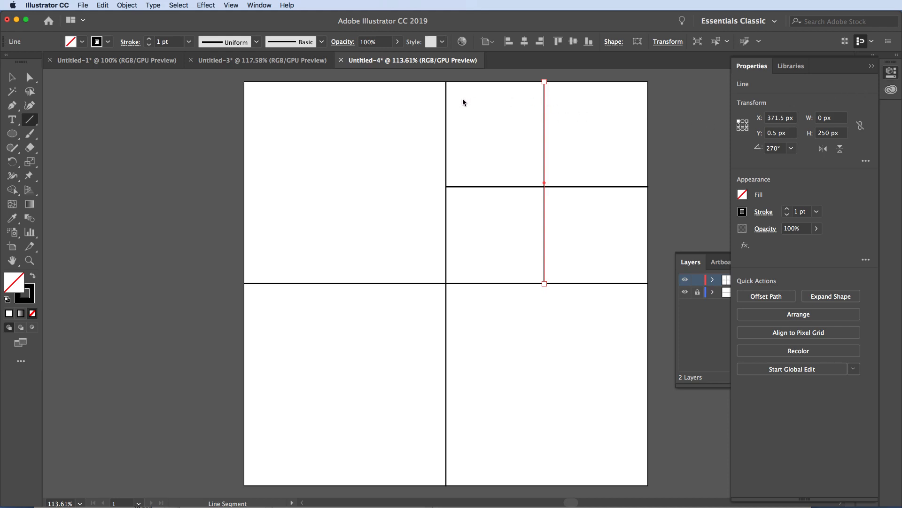
key("v")
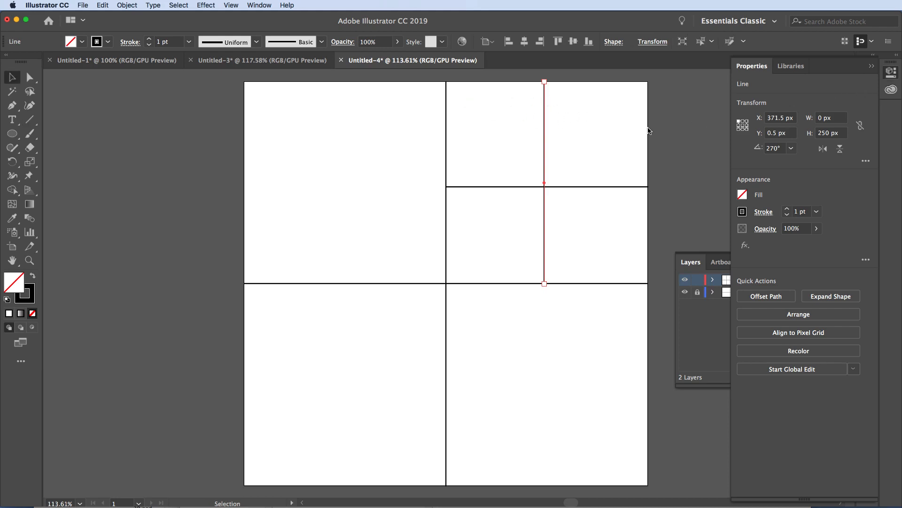
left_click(778, 119)
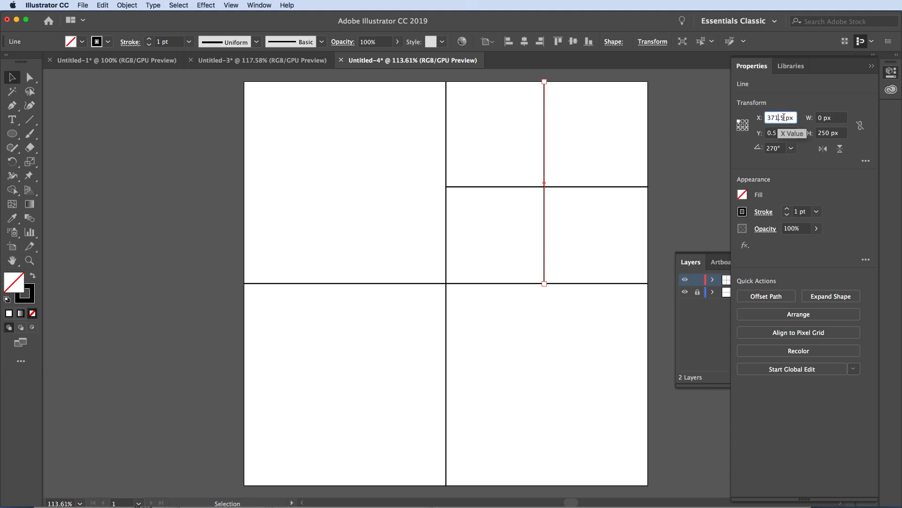
left_click_drag(785, 117, 755, 115)
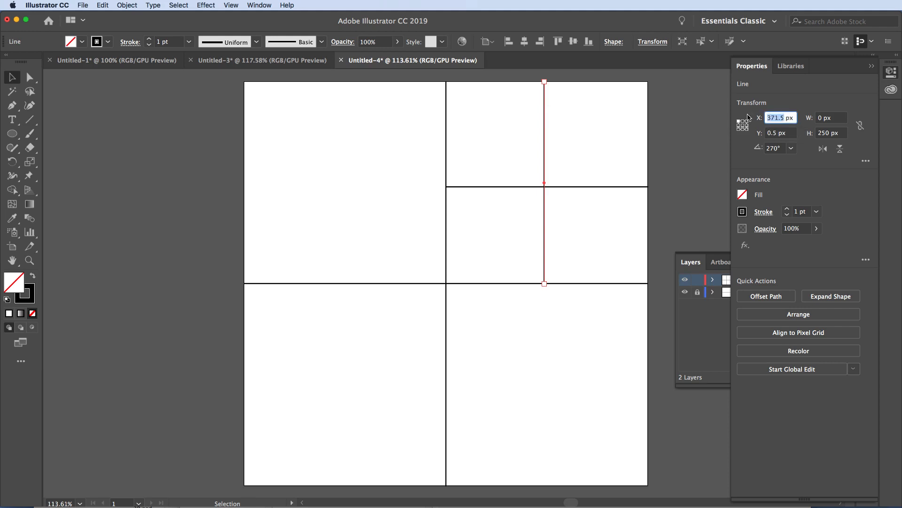
type("375")
key("Tab")
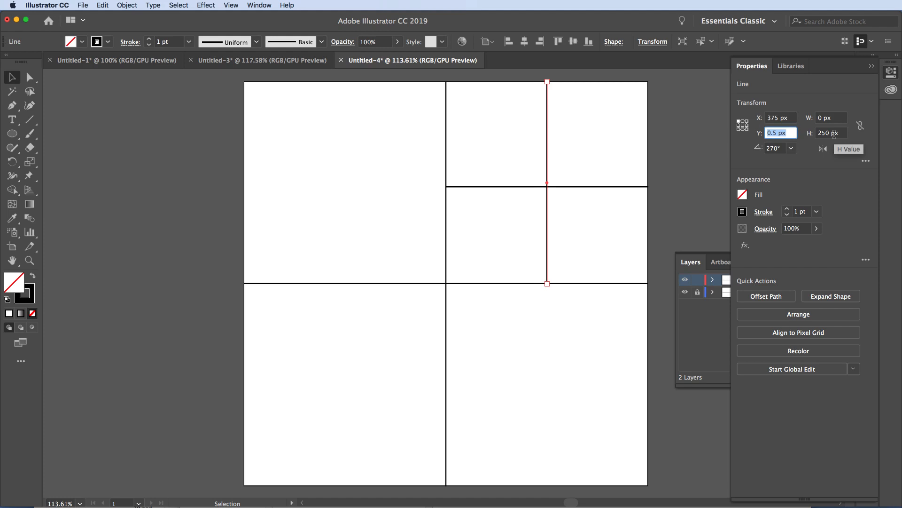
Step: Position the upper-right quadrant's horizontal line at X 250 px and Y 125 px
left_click(641, 186)
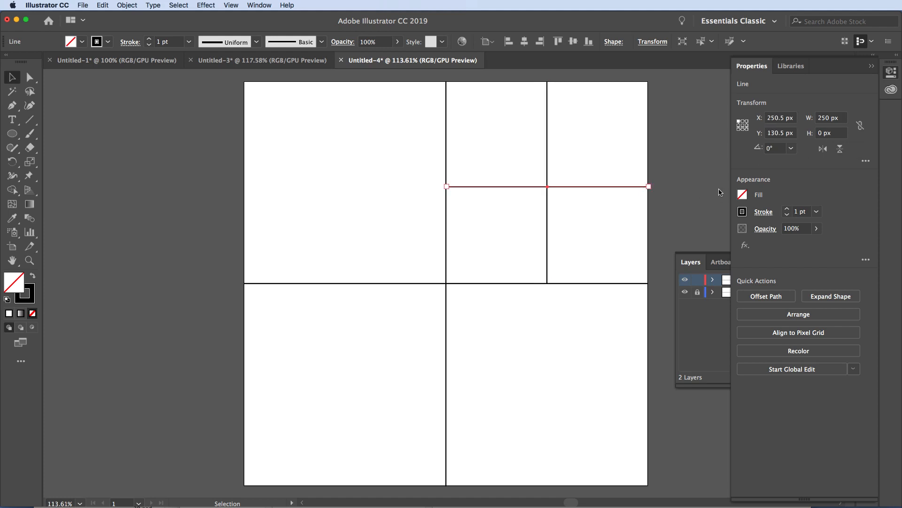
left_click(781, 121)
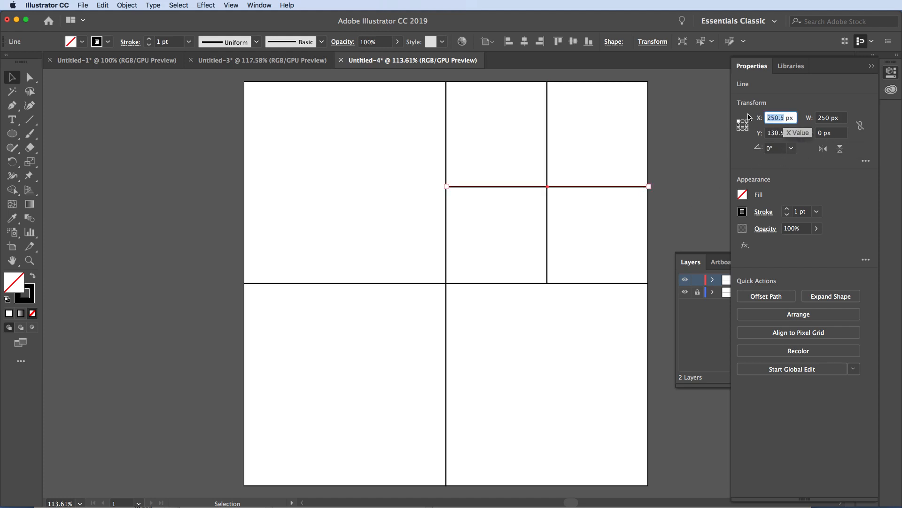
type("250")
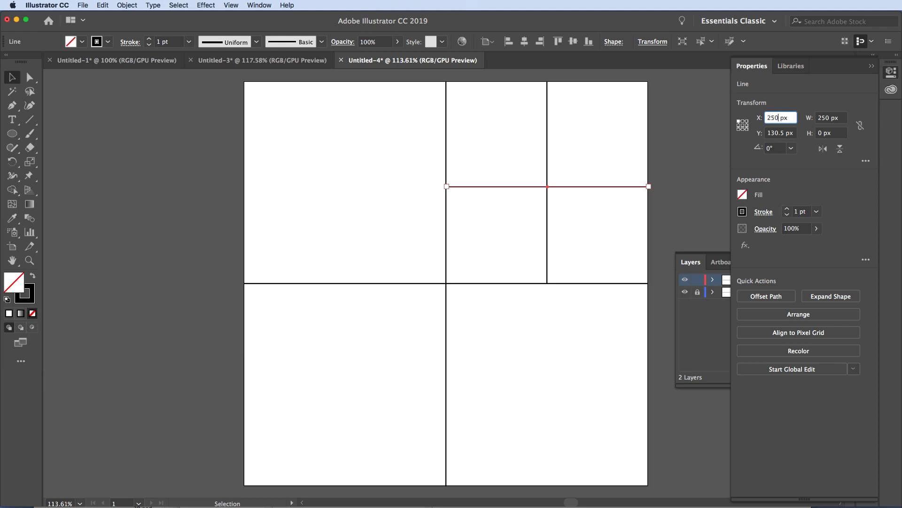
key("Tab")
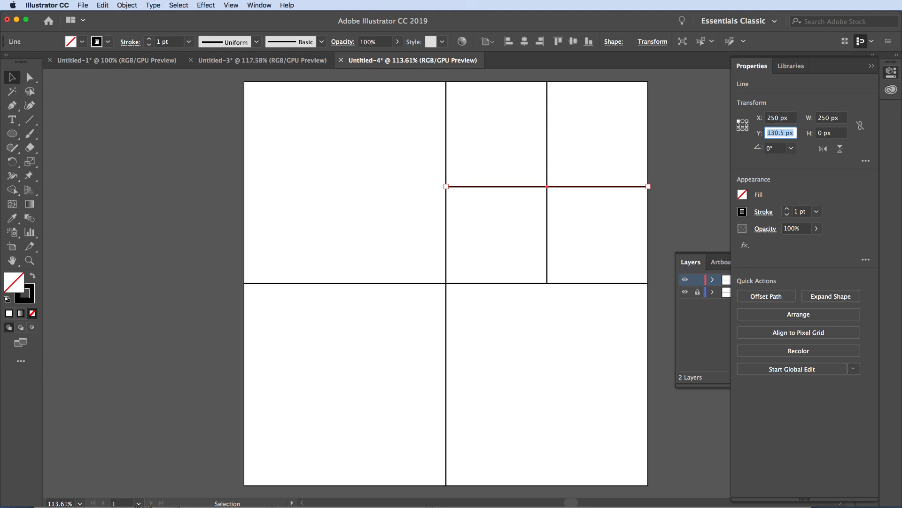
type("125")
key("Tab")
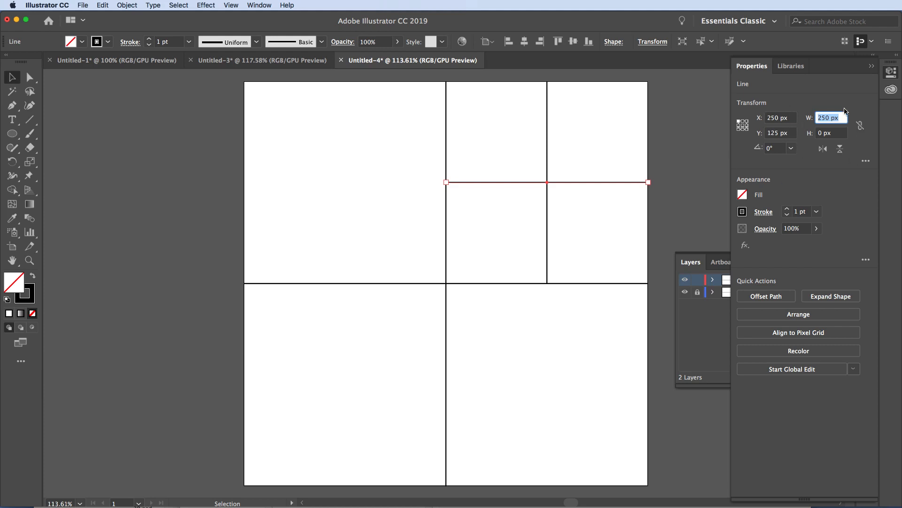
Step: Target all of Layer 2 and show its layer-level appearance attributes
left_click(872, 66)
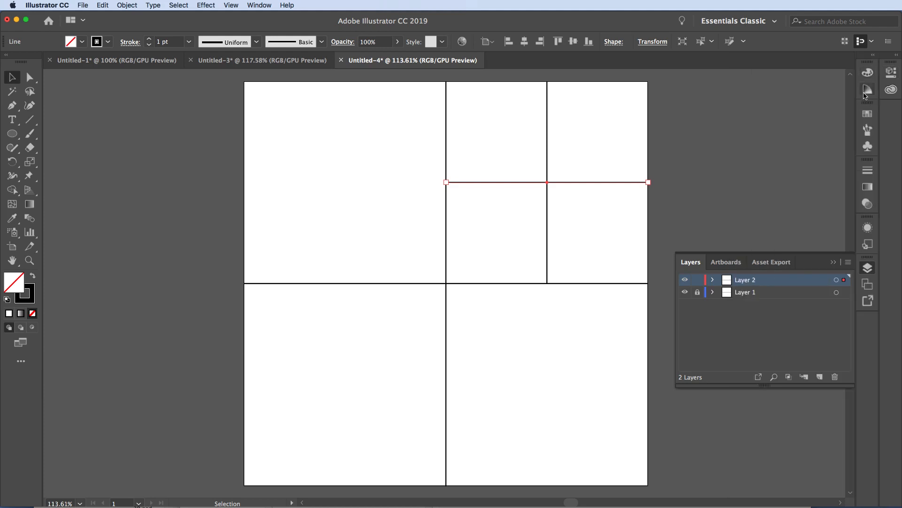
left_click(713, 281)
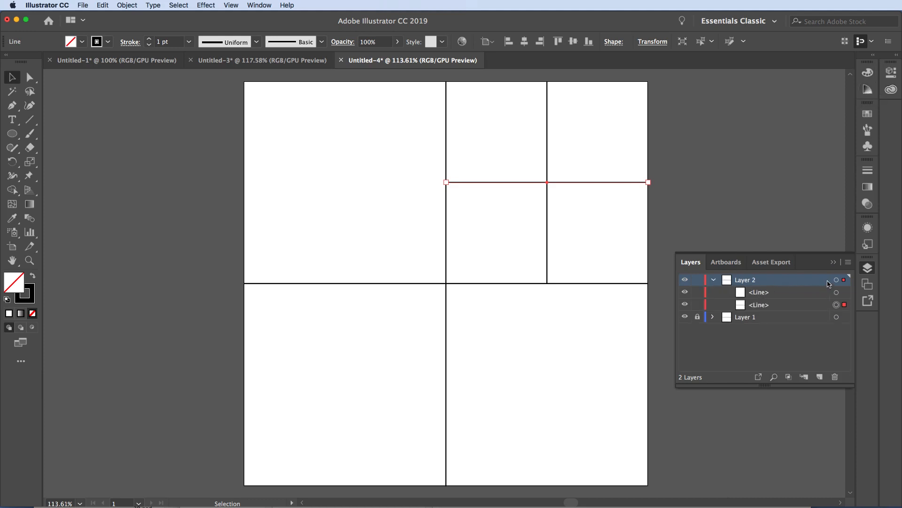
left_click(836, 280)
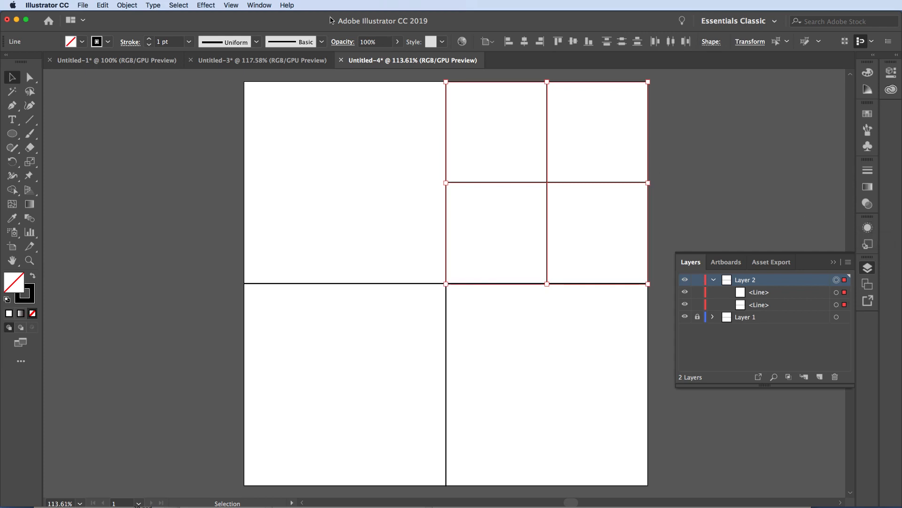
left_click(258, 5)
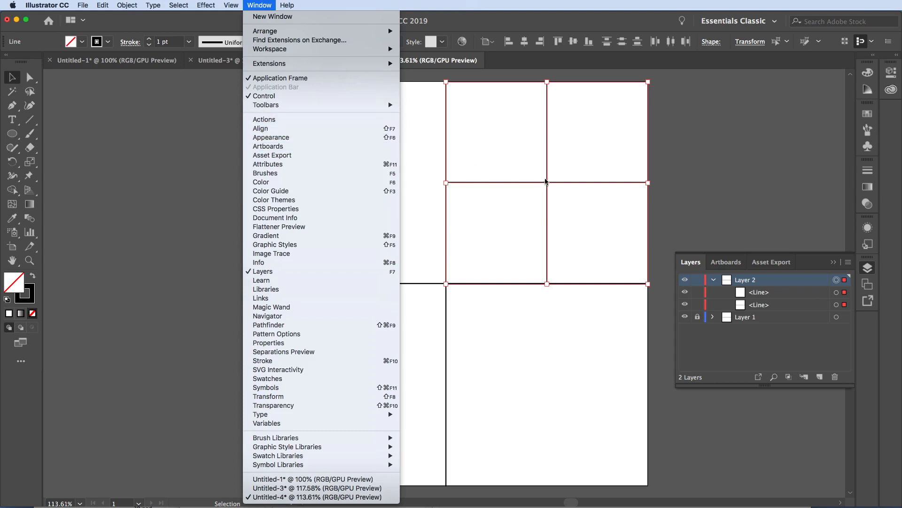
left_click(868, 231)
left_click(867, 229)
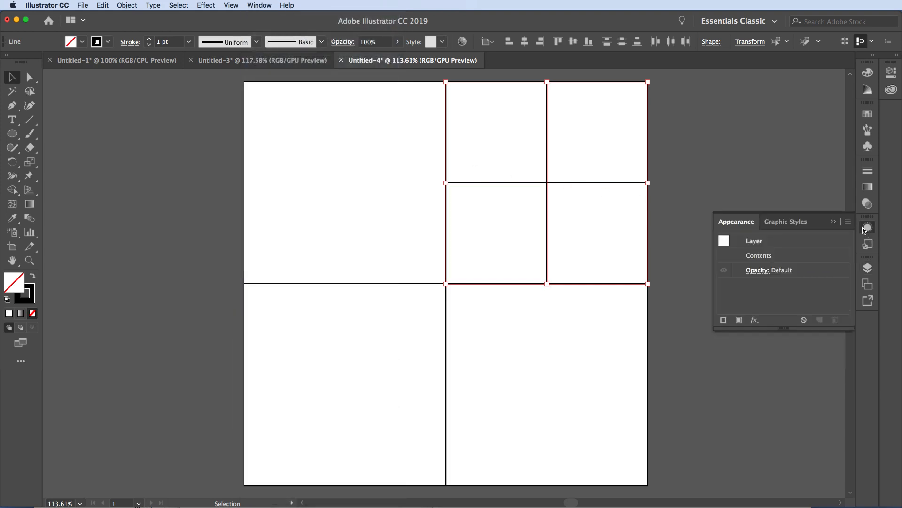
left_click(761, 241)
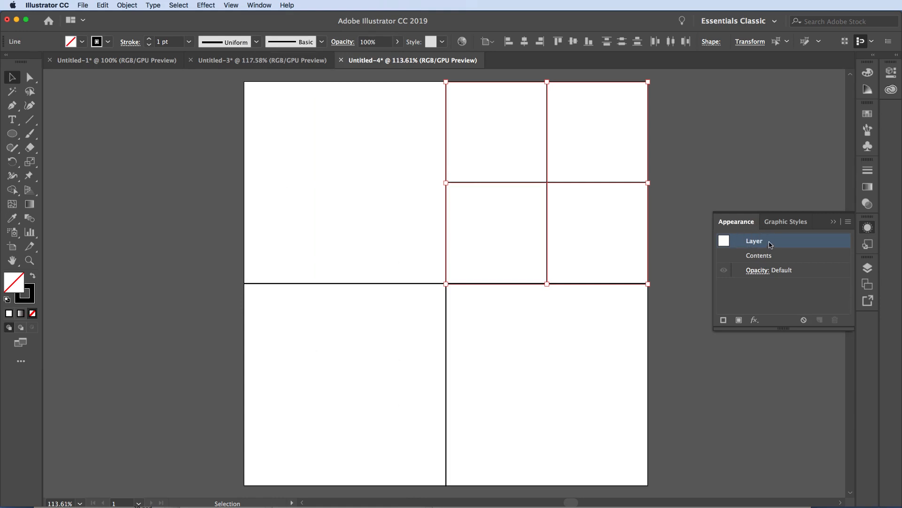
Step: Add a Transform effect to Layer 2 with preview on, 1 copy and Reflect X
left_click(754, 320)
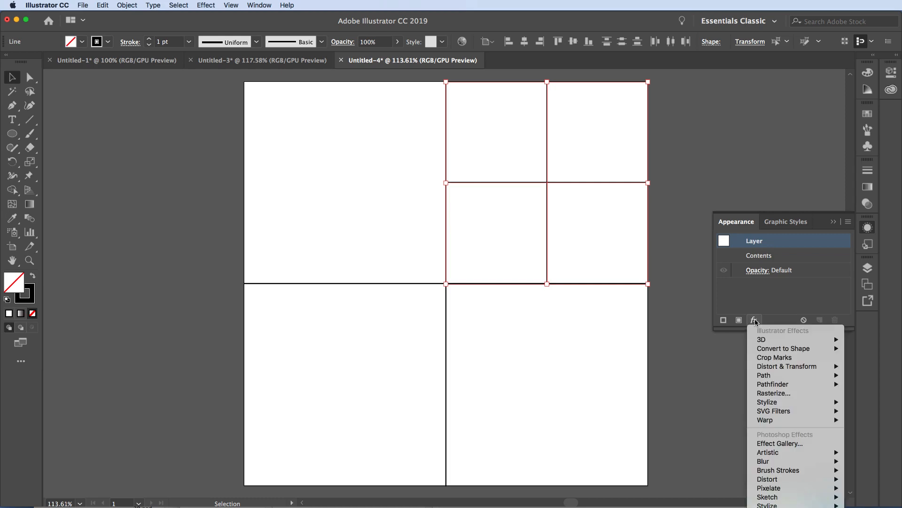
mouse_move(760, 370)
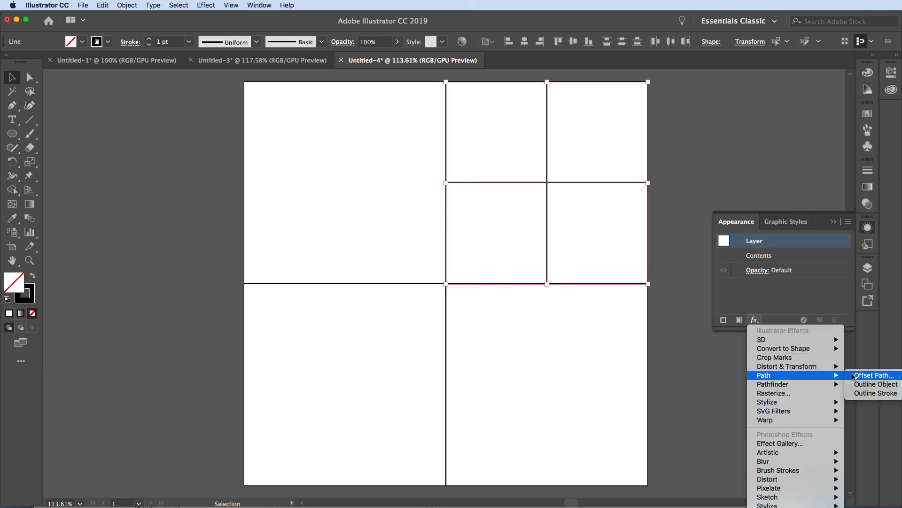
mouse_move(829, 371)
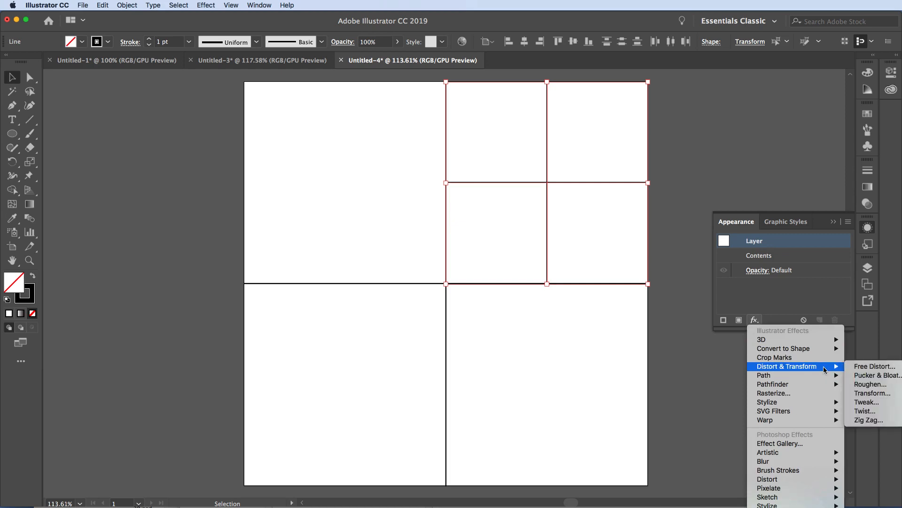
left_click(869, 394)
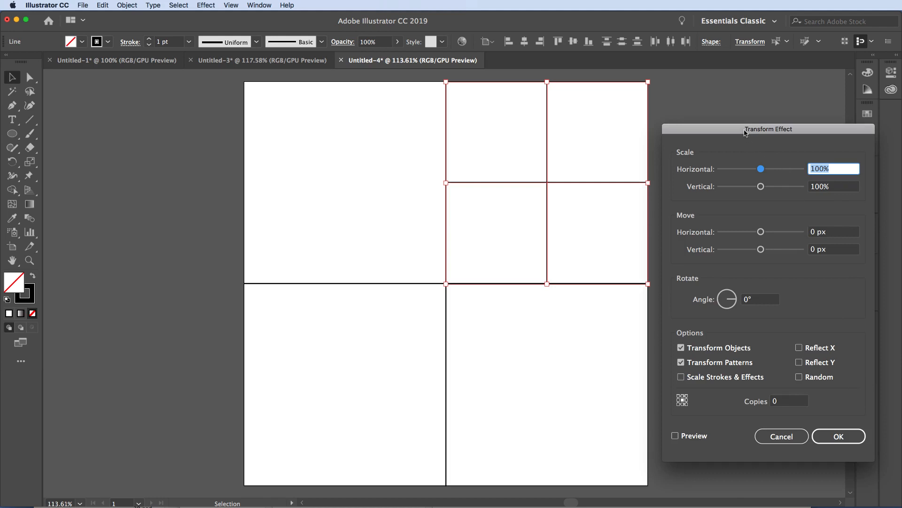
left_click_drag(746, 130, 739, 119)
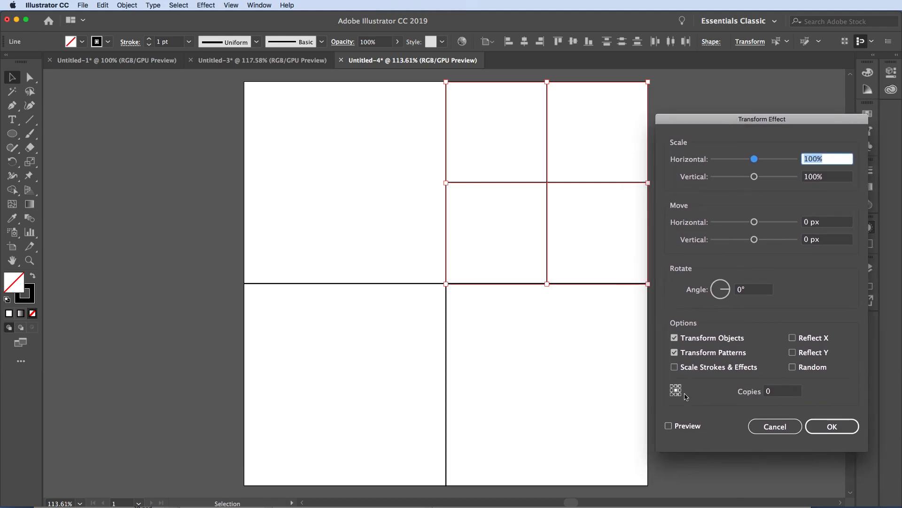
left_click(669, 426)
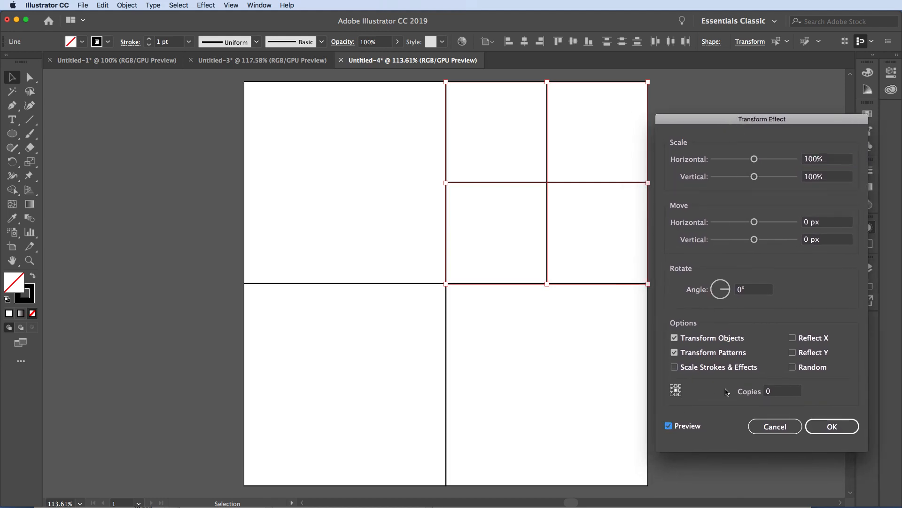
left_click(765, 392)
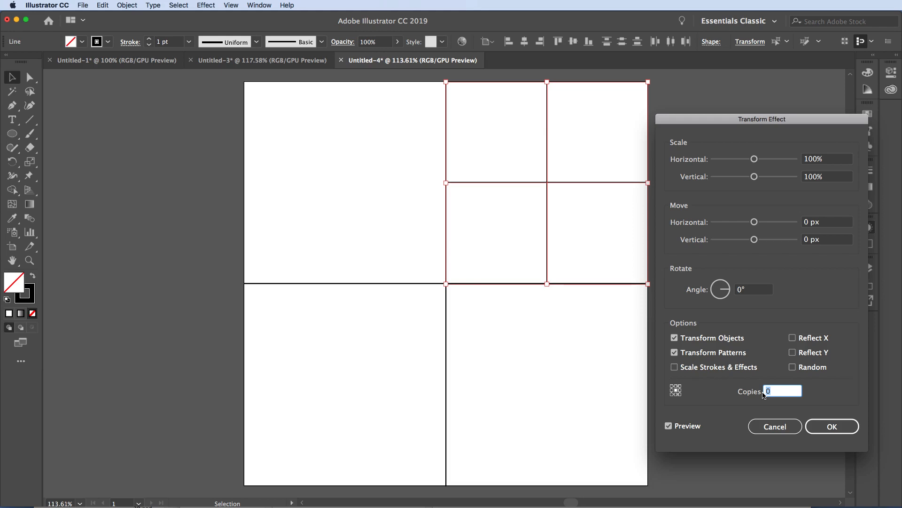
type("1")
left_click(792, 338)
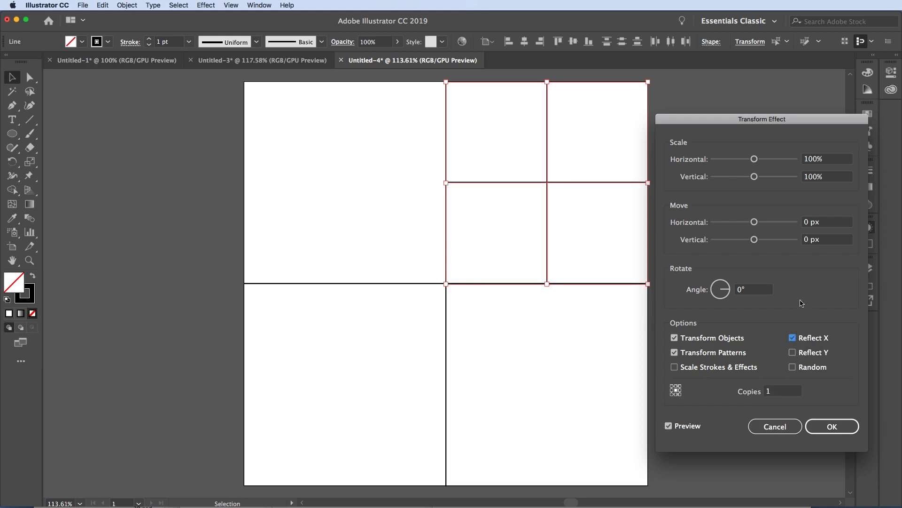
Step: Set the Transform effect's horizontal move to -250 px and apply it to mirror the lines into the upper-left quadrant
left_click(803, 221)
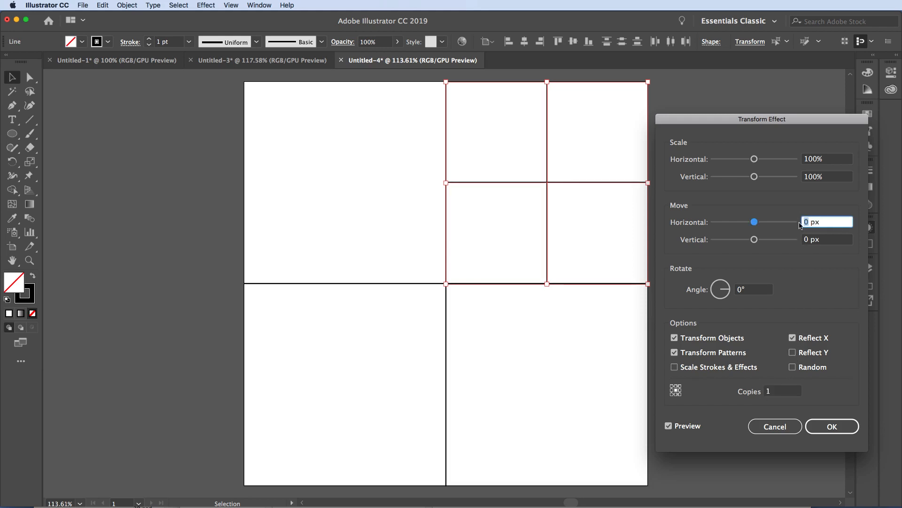
type("-250")
key("Tab")
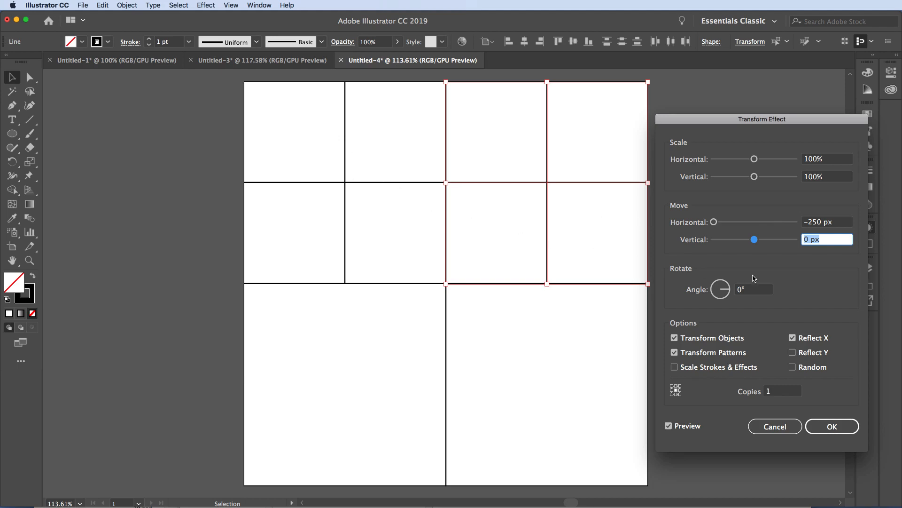
left_click(835, 426)
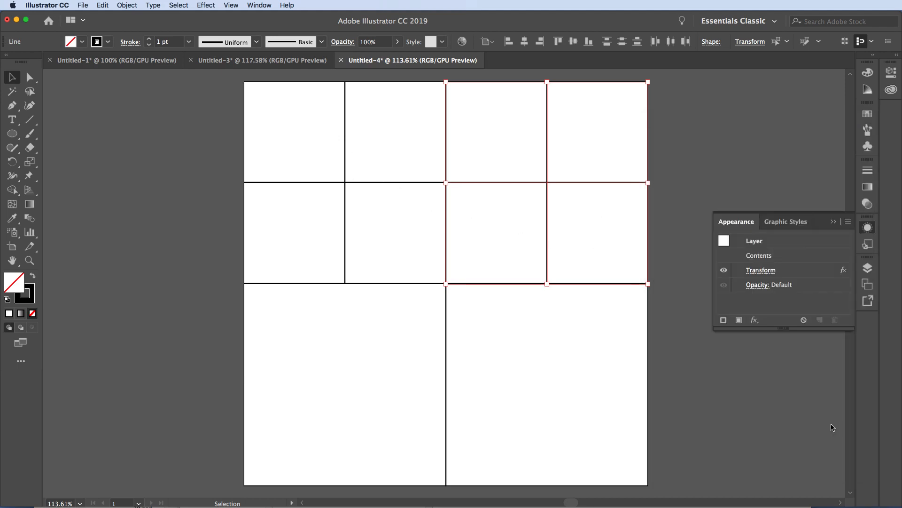
Step: Add a second Transform effect to Layer 2 as a new instance, with preview on, 1 copy and Reflect Y
left_click(754, 320)
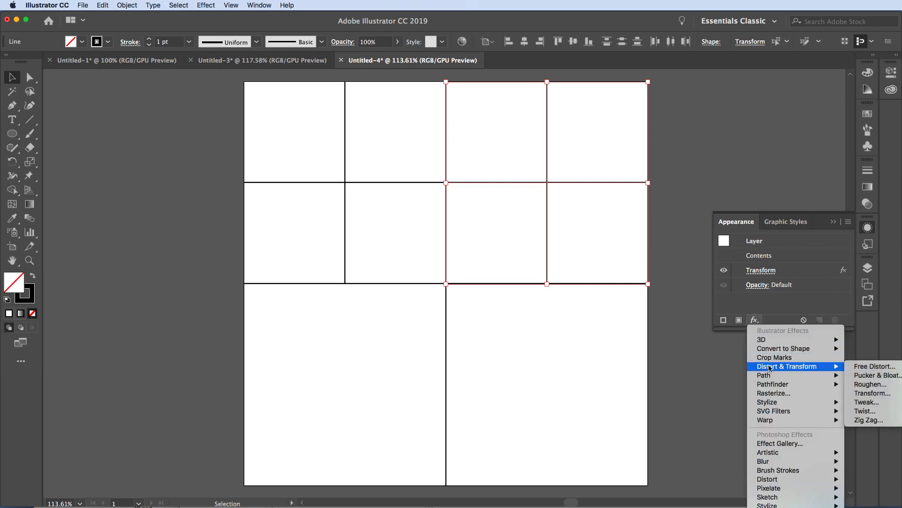
mouse_move(829, 371)
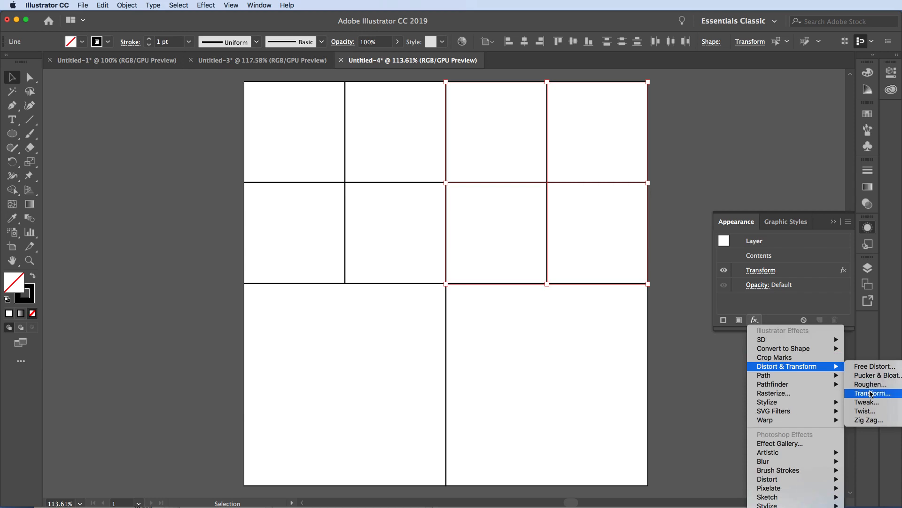
left_click(871, 394)
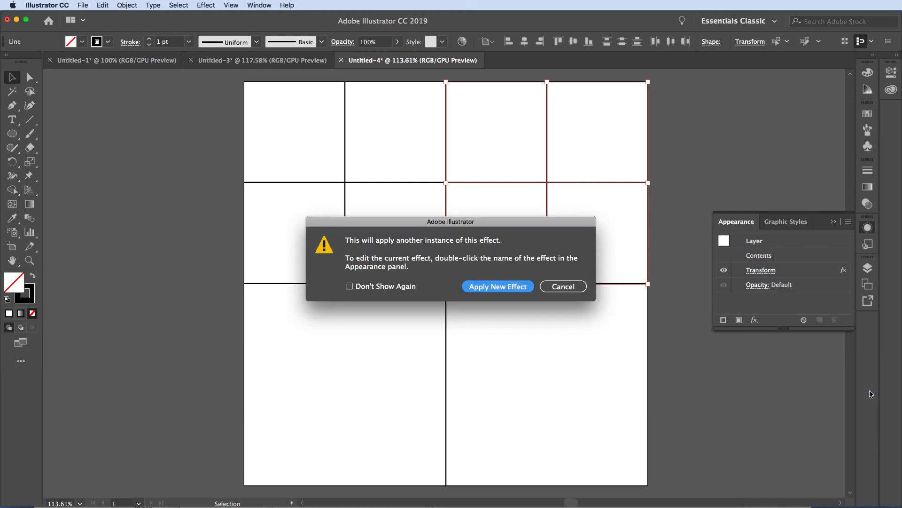
left_click(498, 286)
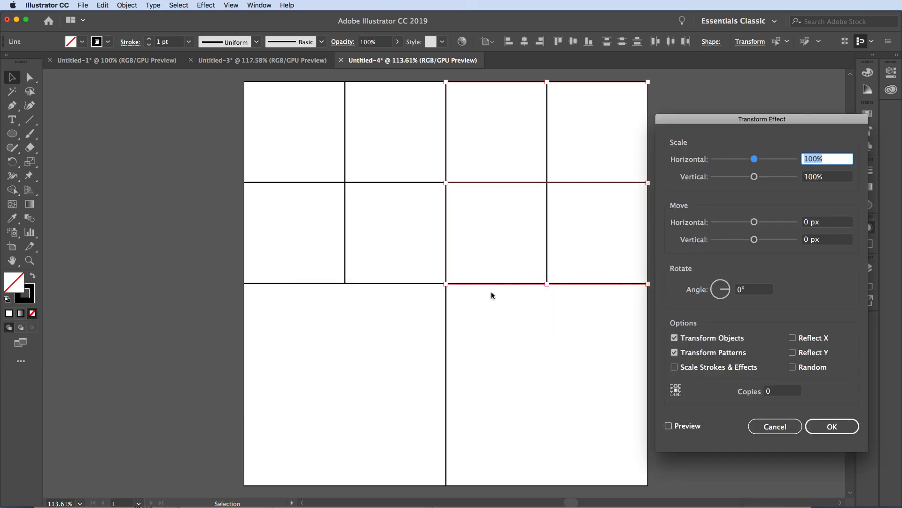
left_click(669, 426)
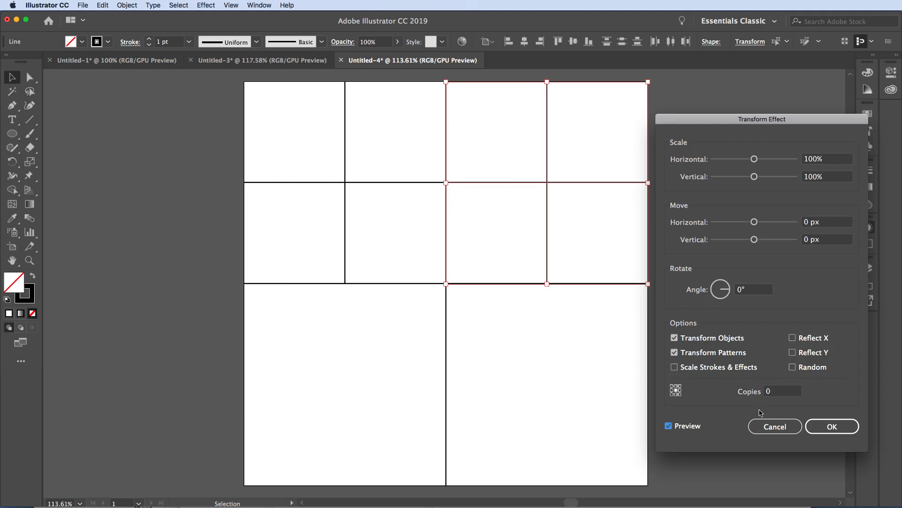
left_click(772, 392)
type("1")
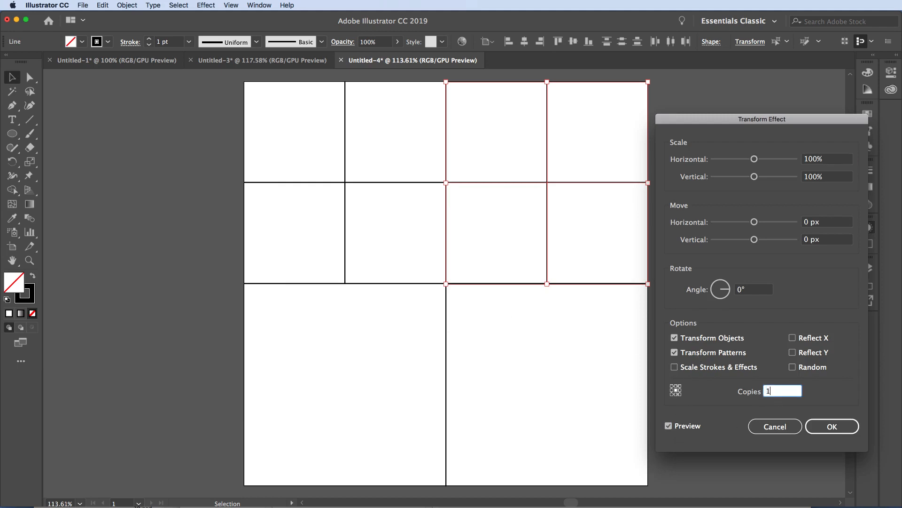
left_click(793, 354)
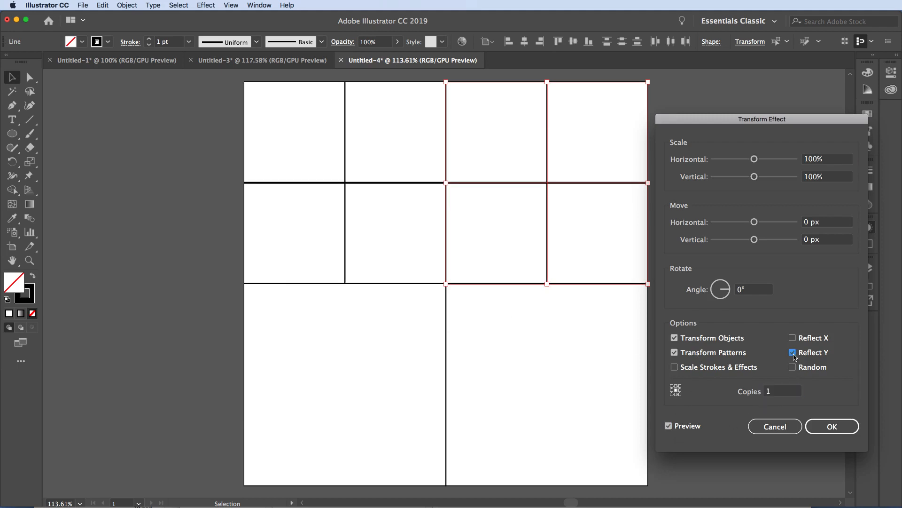
Step: Set the second Transform effect's vertical move to 250 px and apply it to mirror the upper half downward
left_click(808, 240)
left_click_drag(807, 240, 797, 242)
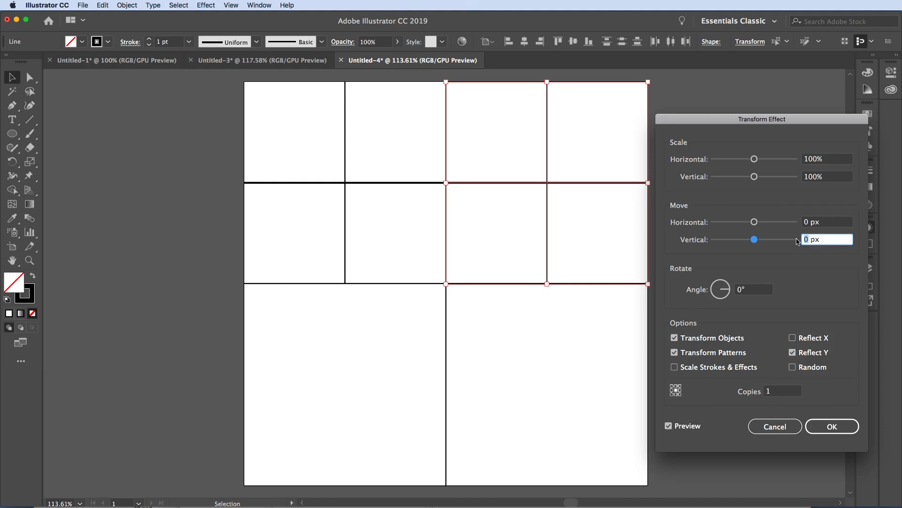
type("250")
key("Tab")
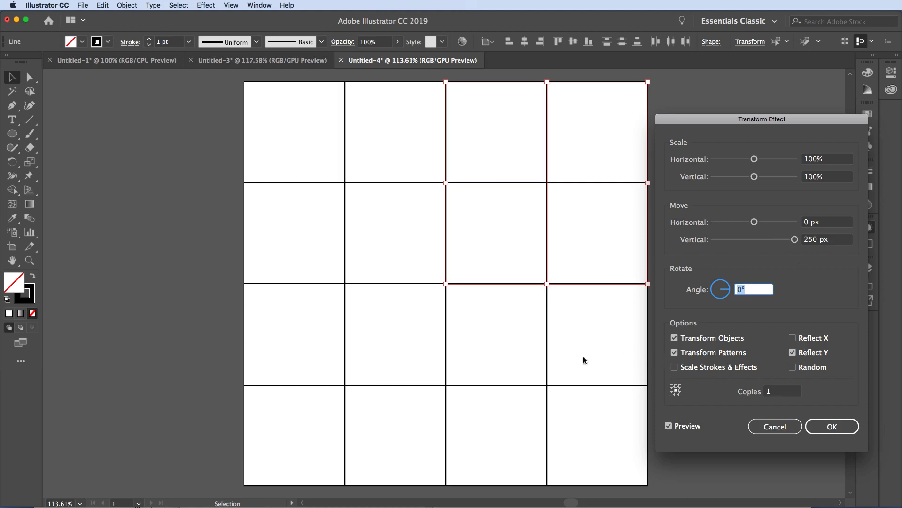
left_click(832, 428)
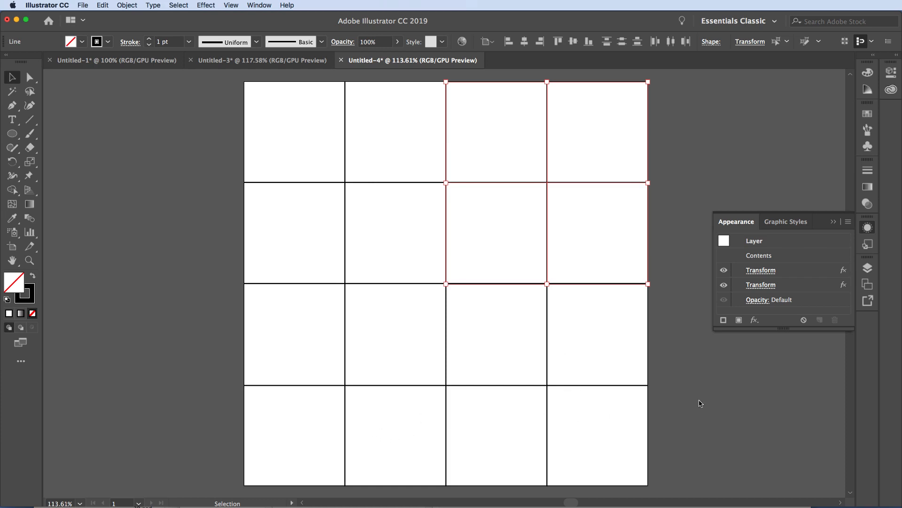
Step: Lock and hide both line objects in Layer 2 so only the Layer 1 guides remain on the artboard
left_click(833, 223)
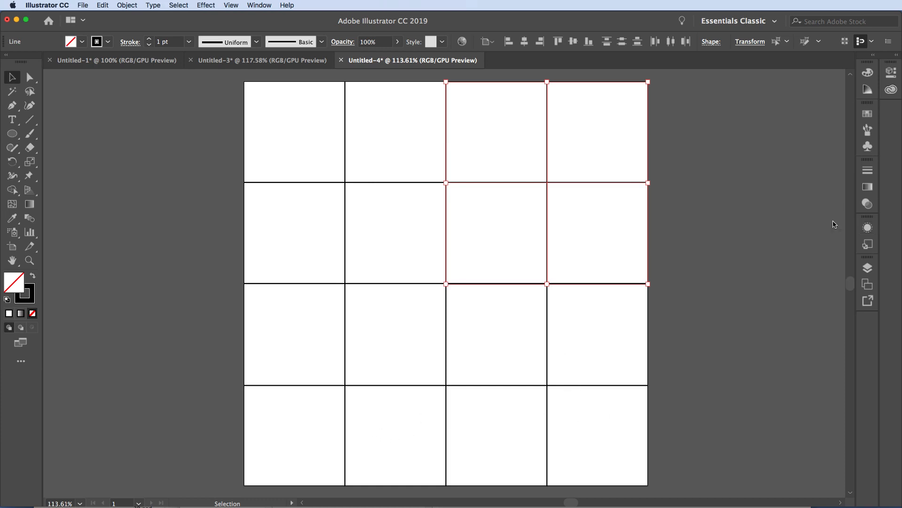
left_click(868, 267)
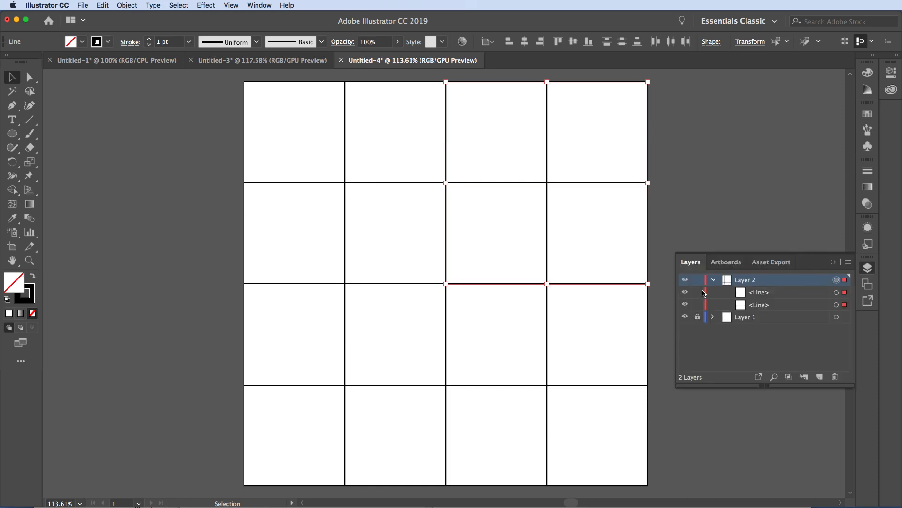
left_click(698, 293)
left_click(698, 305)
left_click(685, 292)
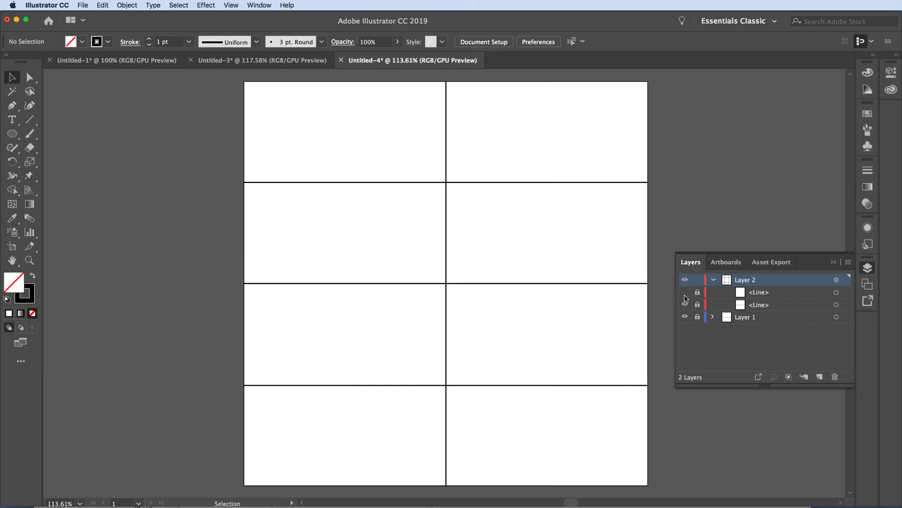
left_click(684, 305)
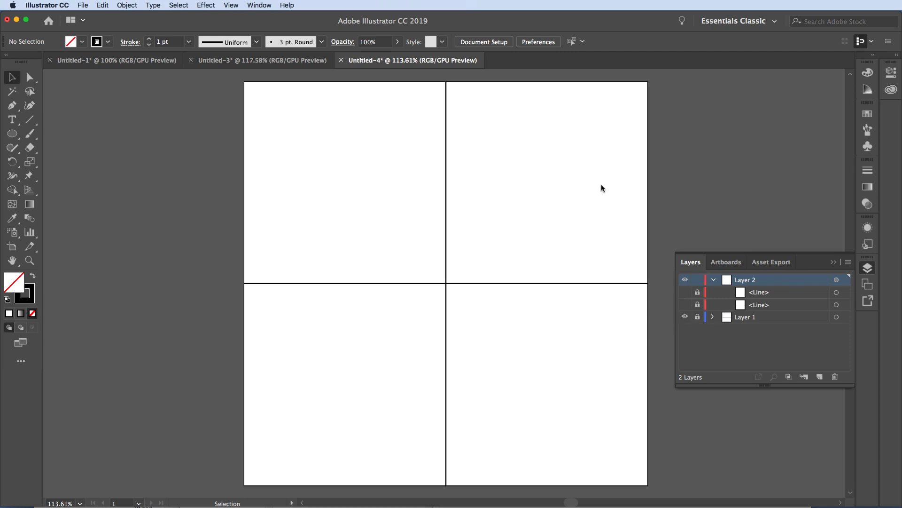
left_click(834, 262)
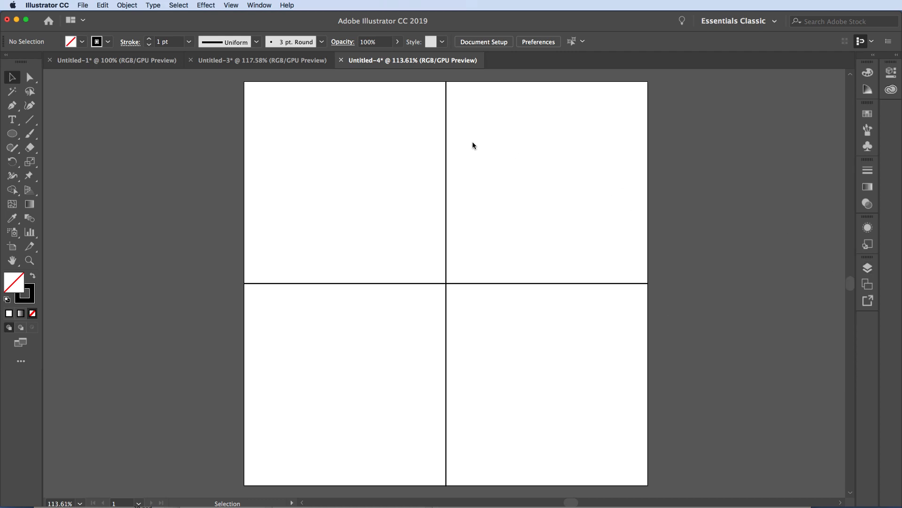
Step: Activate the Paintbrush tool and open the user-defined EMM Brushes library ArtBrushes01_shapes
left_click(29, 133)
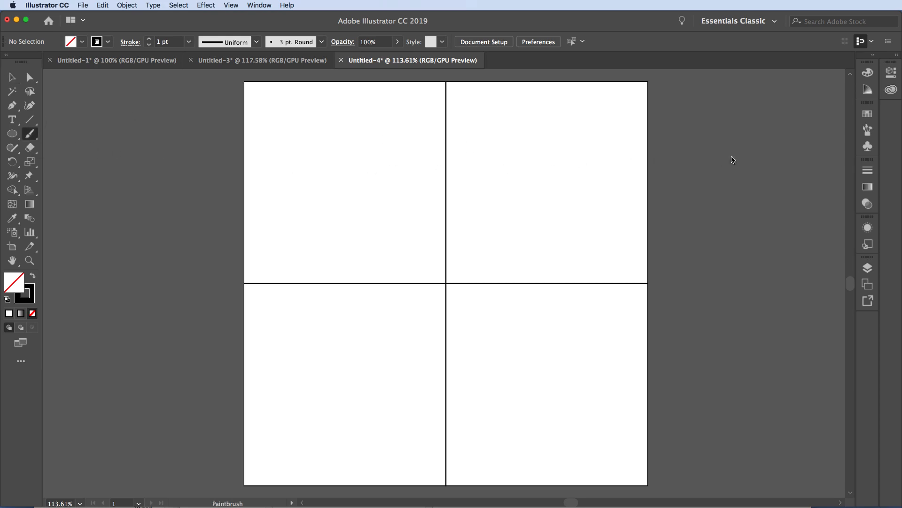
left_click(869, 129)
mouse_move(730, 107)
left_mouse_down()
mouse_move(588, 113)
mouse_move(460, 102)
left_mouse_up()
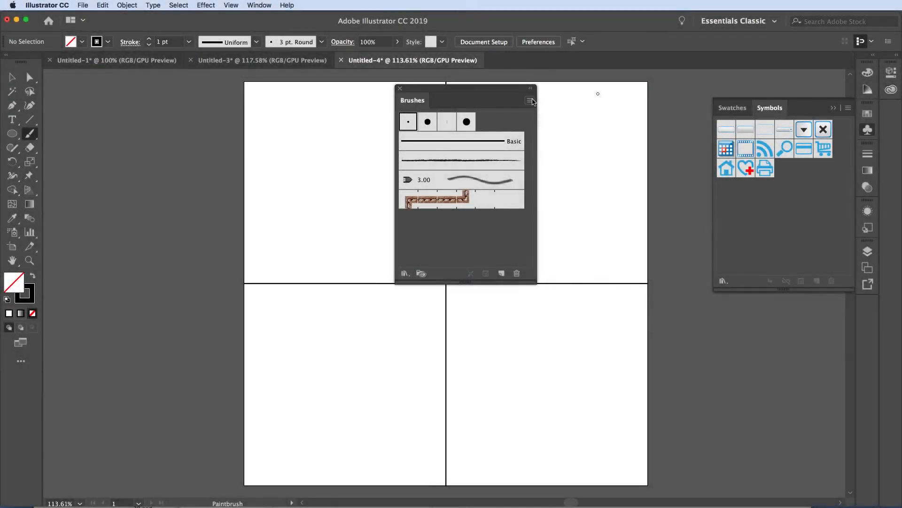
left_click(530, 100)
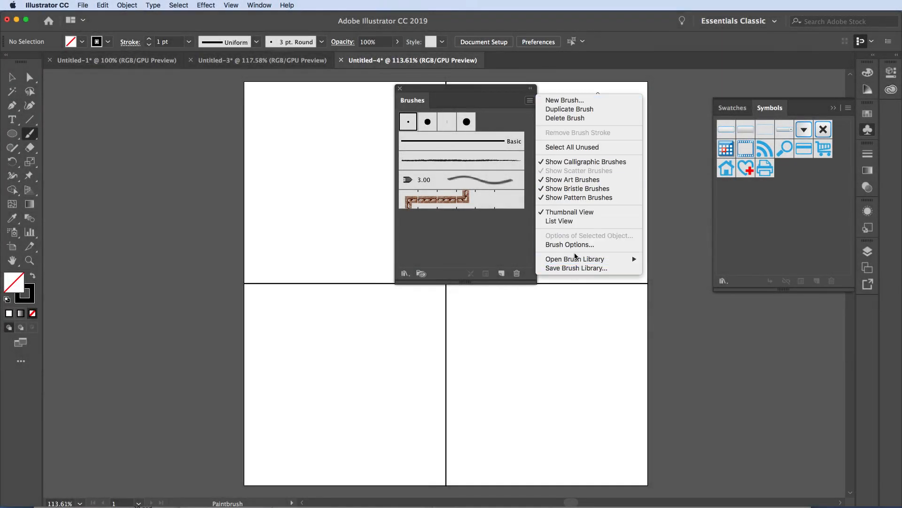
mouse_move(576, 259)
mouse_move(694, 335)
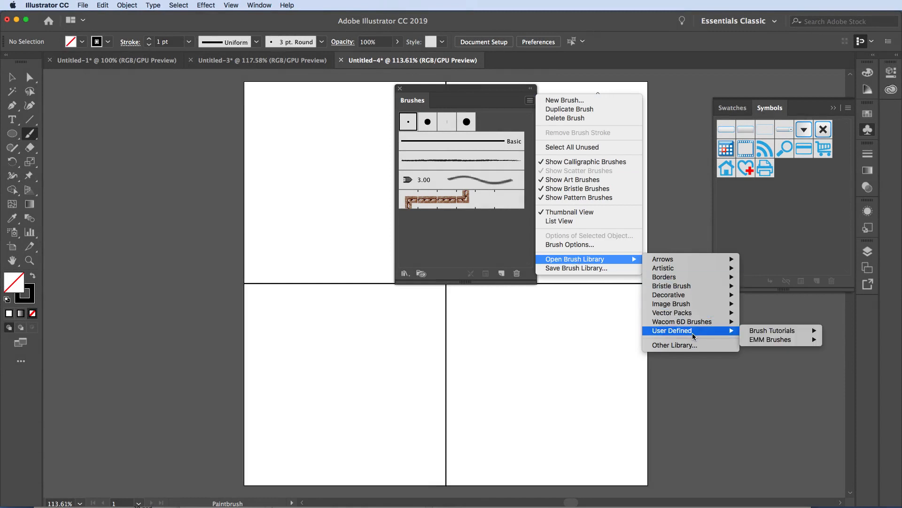
mouse_move(763, 335)
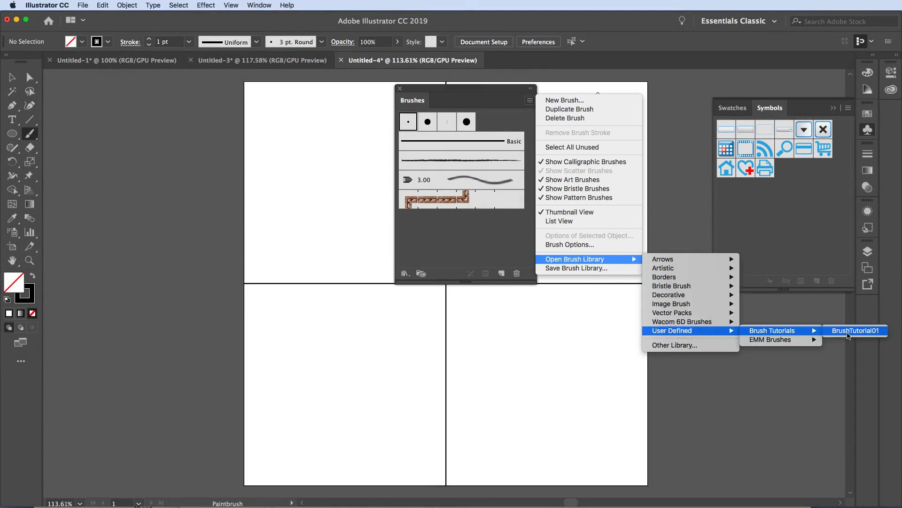
mouse_move(799, 339)
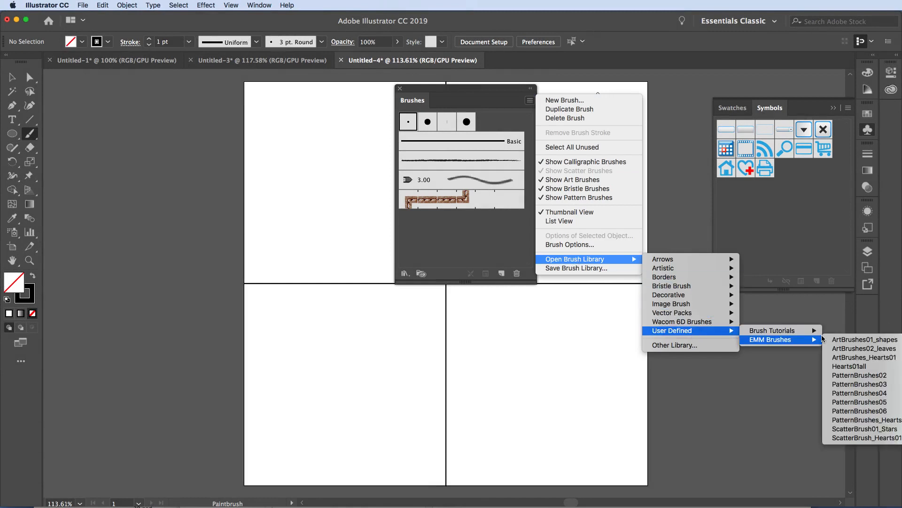
left_click(852, 341)
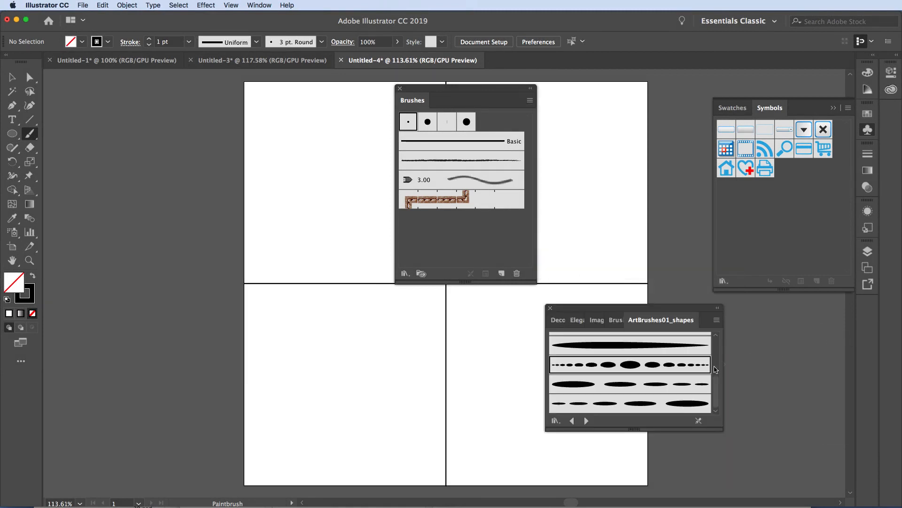
Step: Choose the art brush with ovals largest in the middle, redock the Brushes panel and close the brush library
left_click(667, 365)
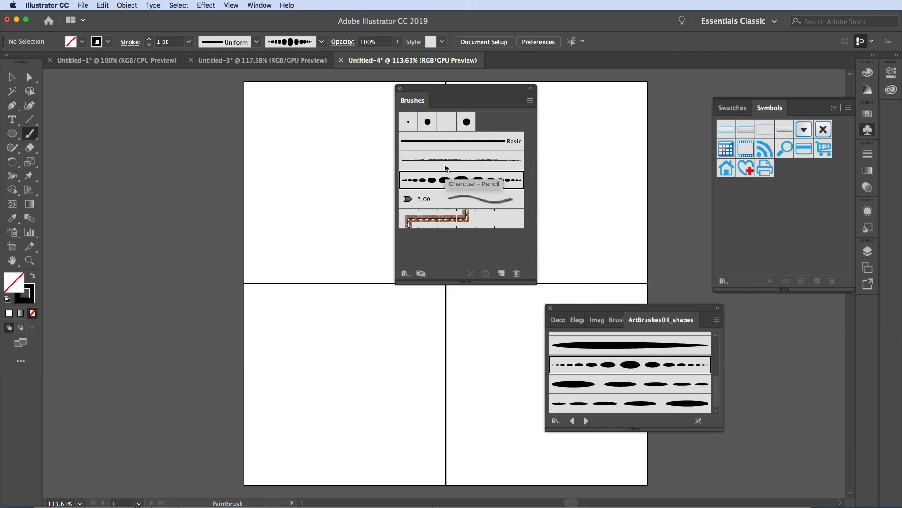
mouse_move(466, 91)
left_mouse_down()
mouse_move(679, 102)
mouse_move(873, 136)
mouse_move(872, 144)
mouse_move(868, 123)
left_mouse_up()
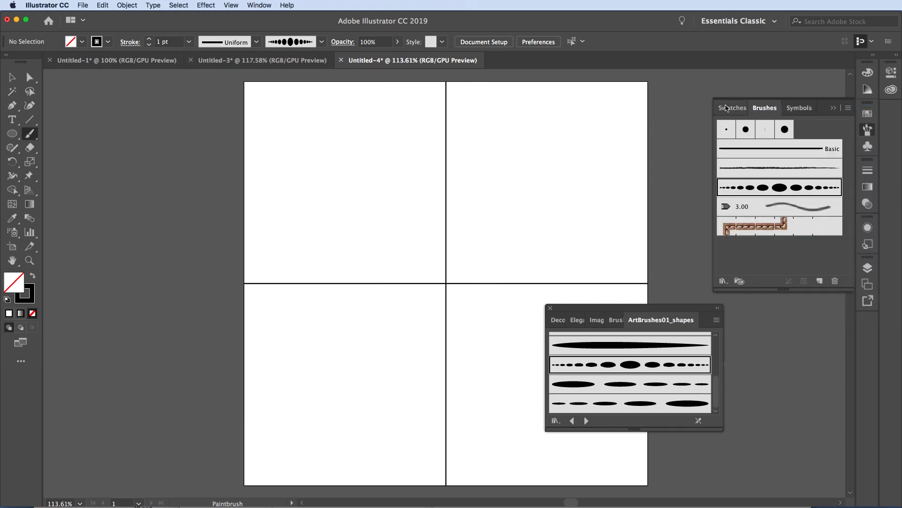
left_click(835, 109)
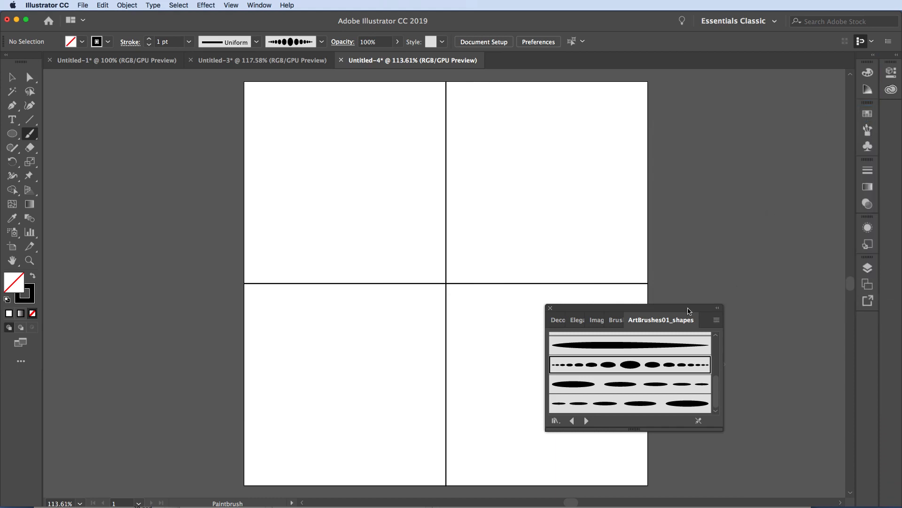
left_click(551, 309)
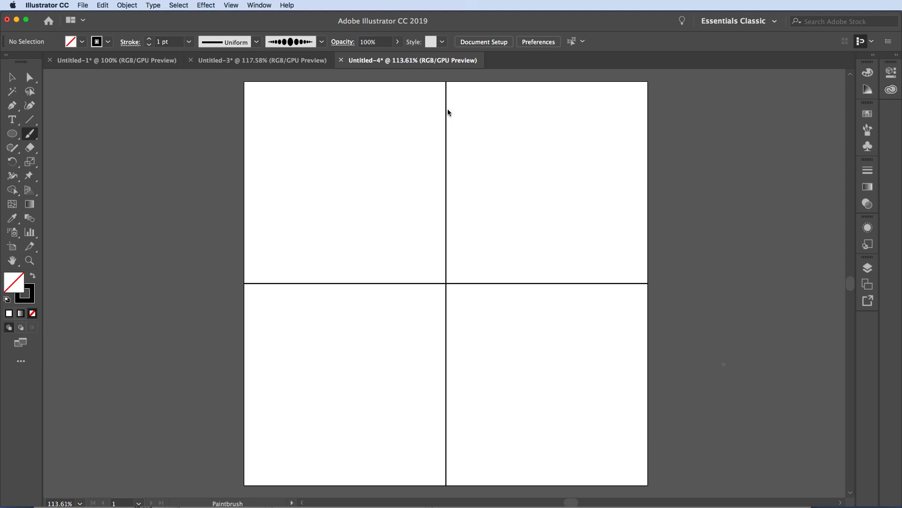
Step: Paint wavy spider-leg strokes beside the vertical centre line in the upper-right quadrant, the inner at 1 pt and the outer at 0.5 pt
left_click_drag(460, 263, 460, 264)
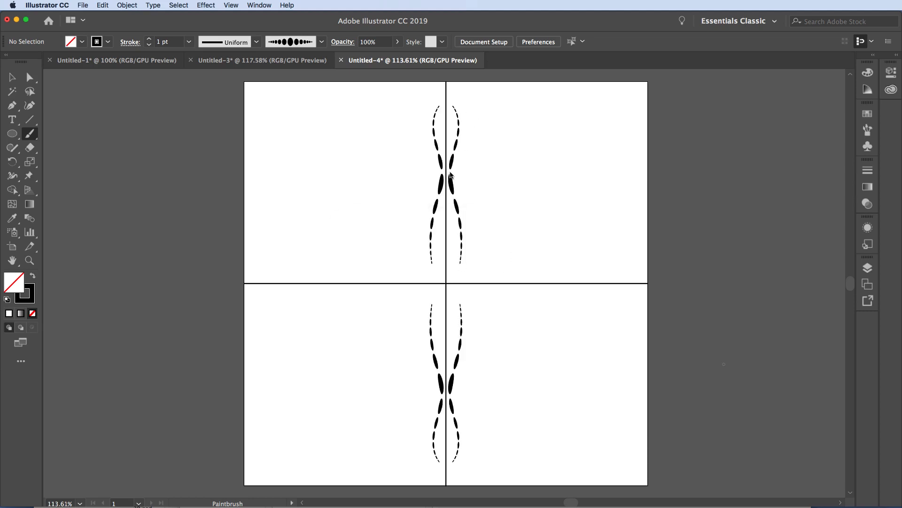
left_click(188, 42)
left_click(207, 66)
mouse_move(450, 175)
left_mouse_down()
mouse_move(484, 104)
mouse_move(489, 253)
left_mouse_up()
key("v")
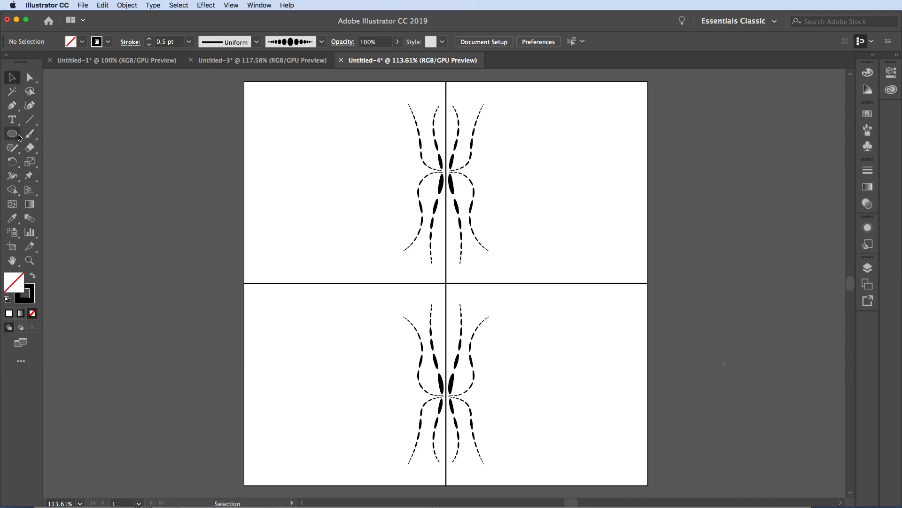
Step: Draw a narrow vertical ellipse in the upper-right quadrant with black fill and no stroke
left_click_drag(12, 133, 61, 162)
scroll(567, 166, "down", 2)
scroll(567, 166, "up", 4)
mouse_move(545, 166)
left_mouse_down()
mouse_move(540, 199)
mouse_move(570, 253)
left_mouse_up()
left_click(81, 42)
left_click(32, 62)
left_click(8, 62)
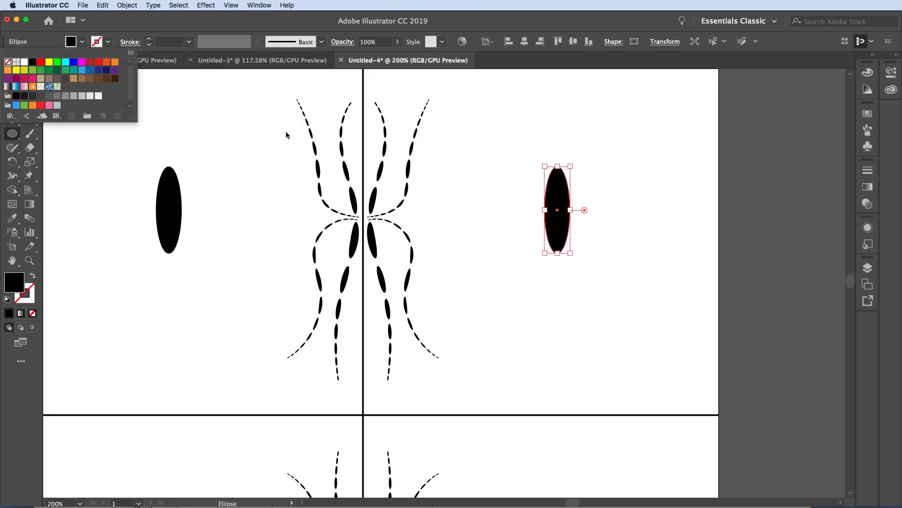
Step: Remove the ellipse's left anchor point and move the shape against the vertical centre line as the spider's body
key("a")
left_click(545, 210)
left_click(229, 41)
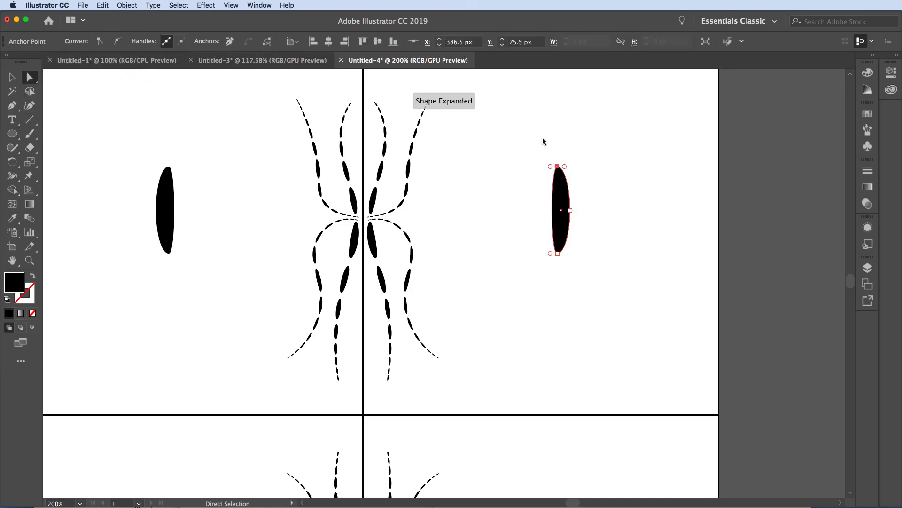
left_click(570, 210)
left_click_drag(570, 210, 382, 225)
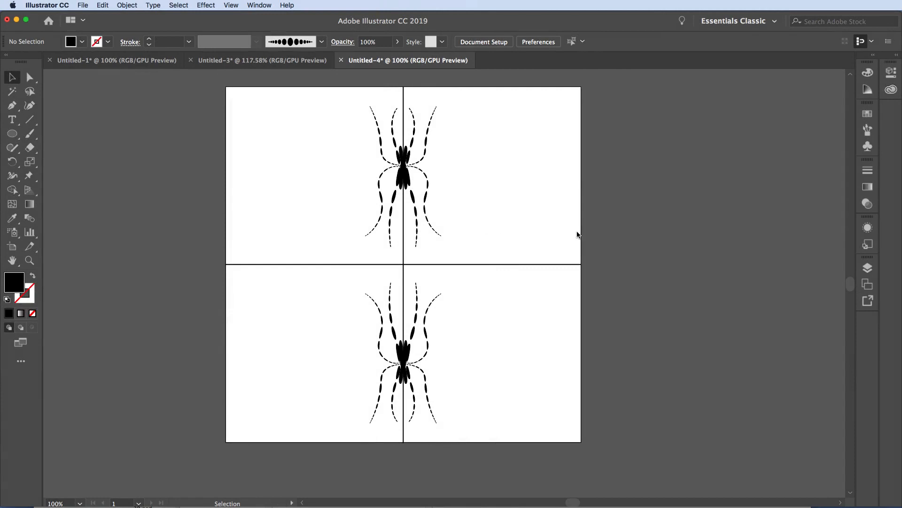
Step: Select all the spider artwork on Layer 2 and expand its appearance
left_click(865, 267)
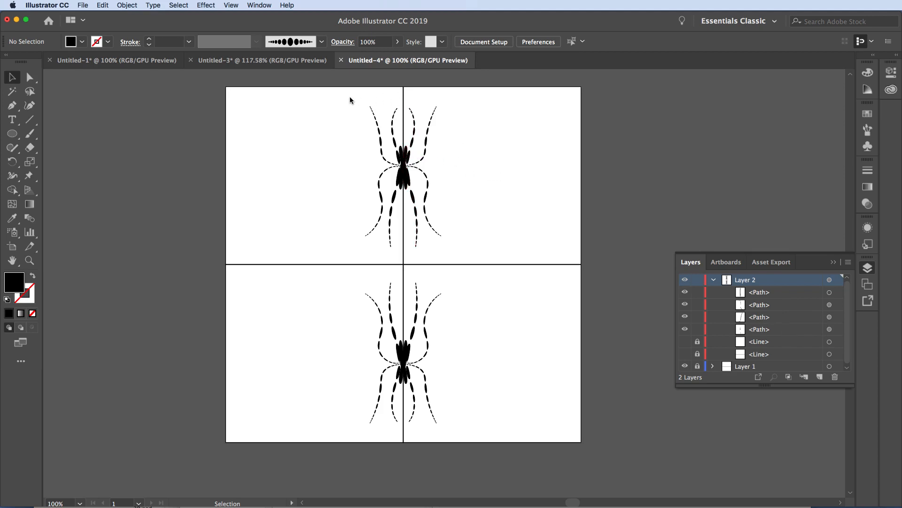
left_click_drag(350, 98, 524, 254)
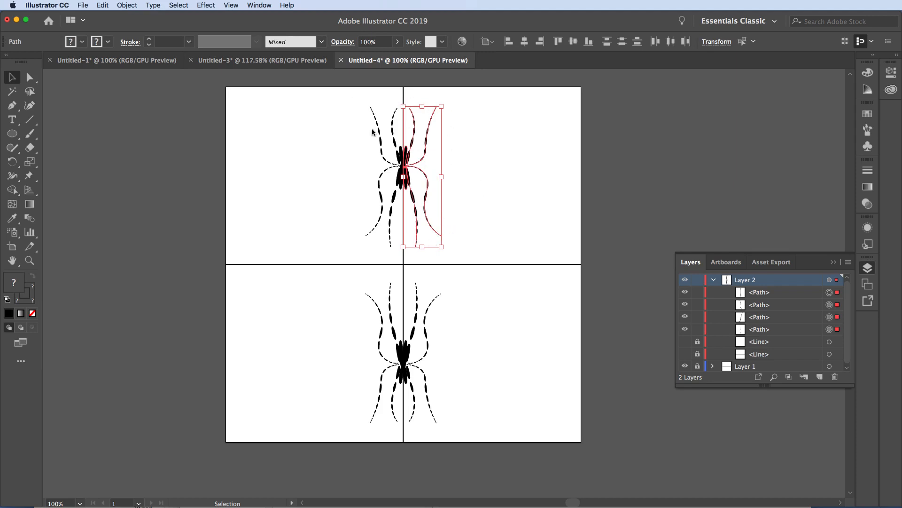
left_click(126, 6)
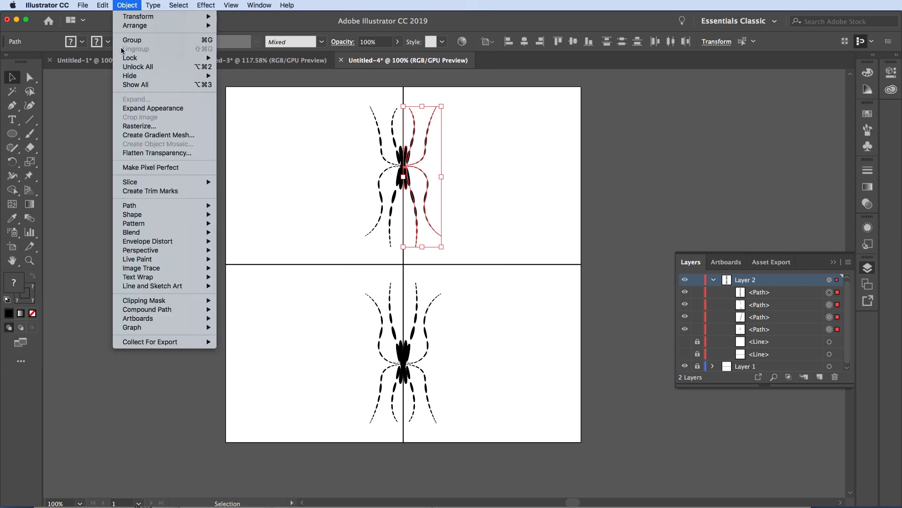
left_click(133, 109)
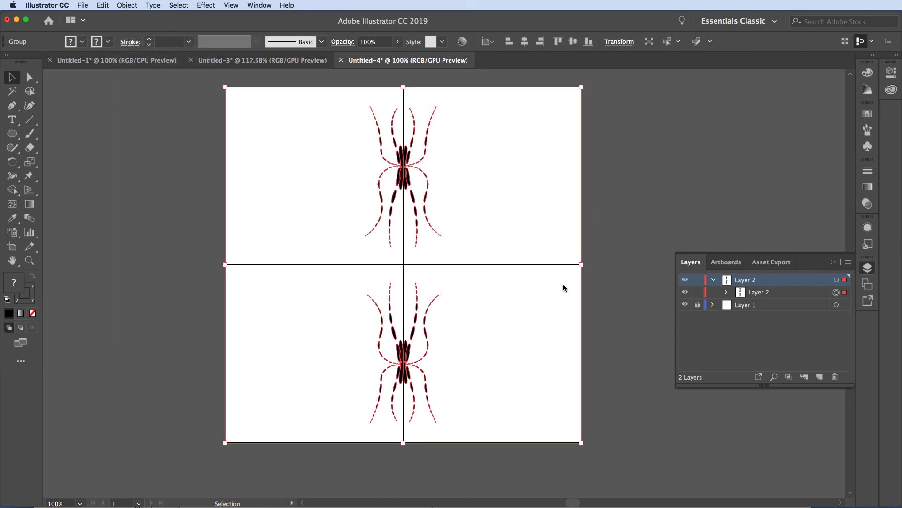
Step: Examine the nested groups and paths that make up the expanded artwork in Layer 2
left_click(728, 293)
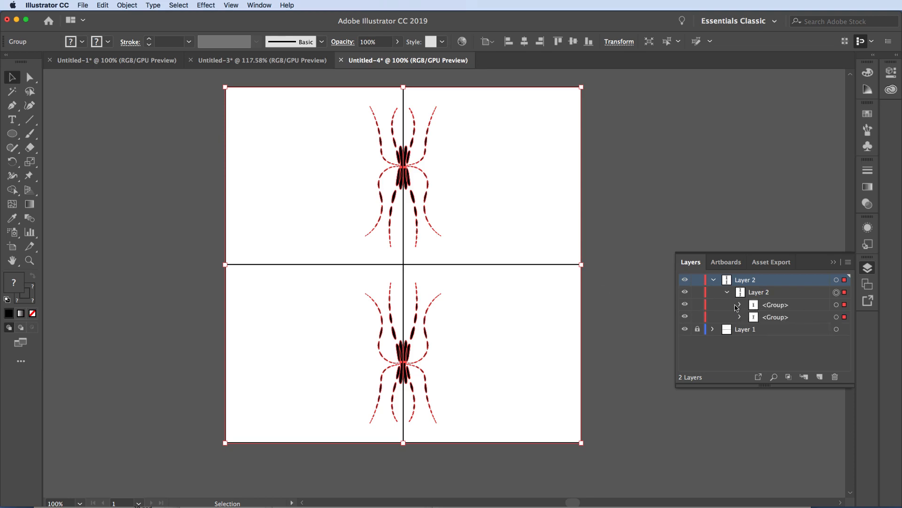
left_click(739, 305)
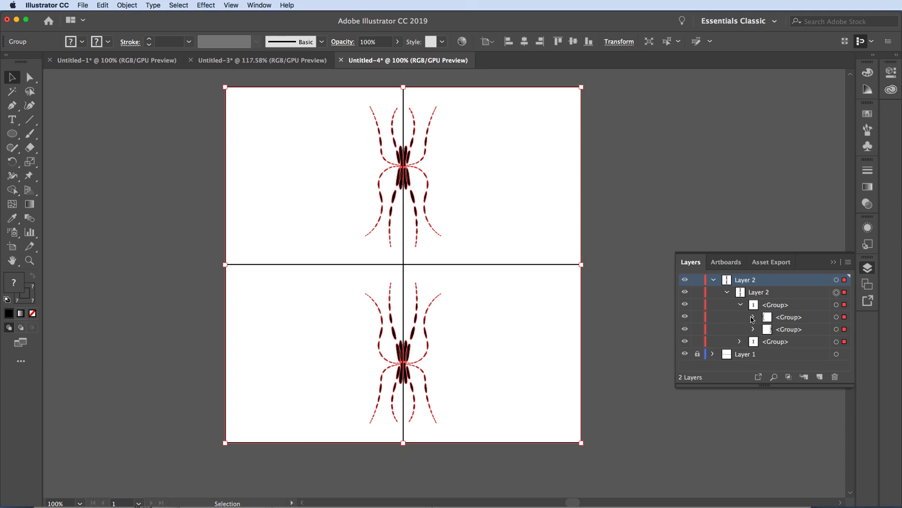
left_click(753, 318)
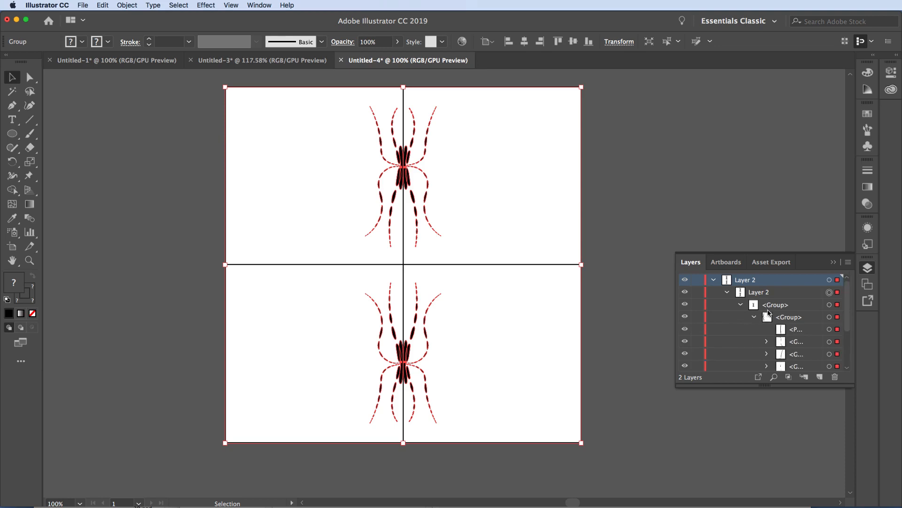
left_click_drag(810, 388, 822, 474)
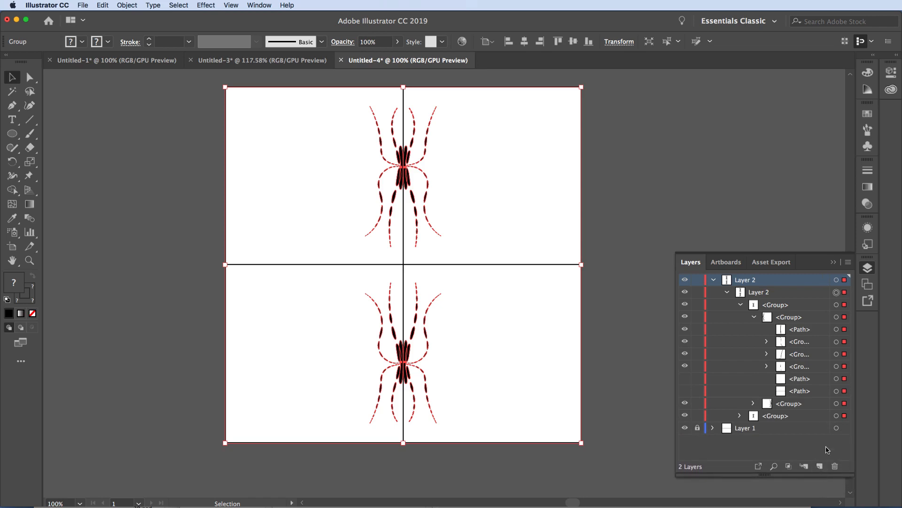
left_click(767, 342)
left_click(780, 354)
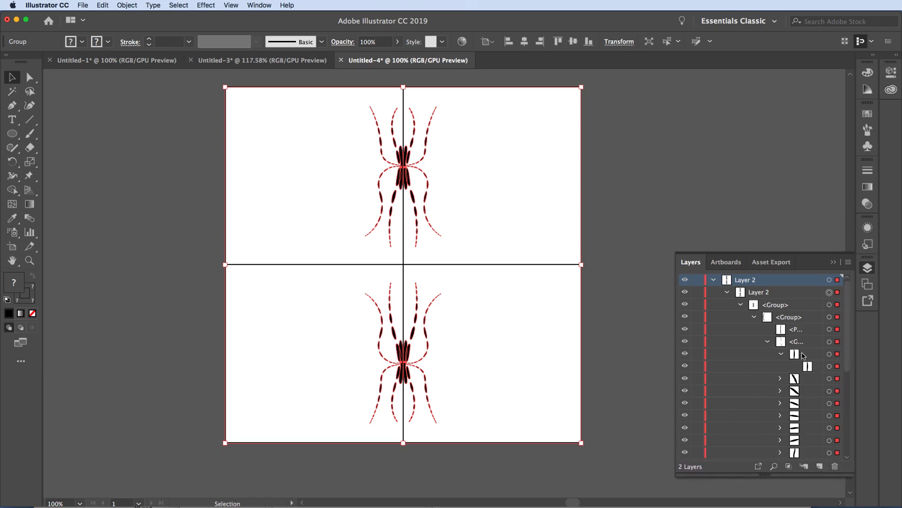
left_click(809, 368)
scroll(810, 354, "down", 10)
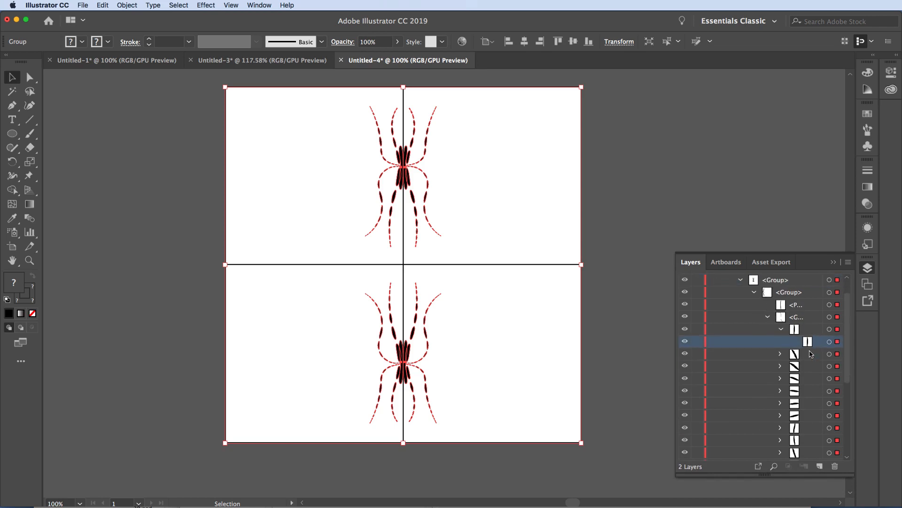
scroll(809, 354, "up", 10)
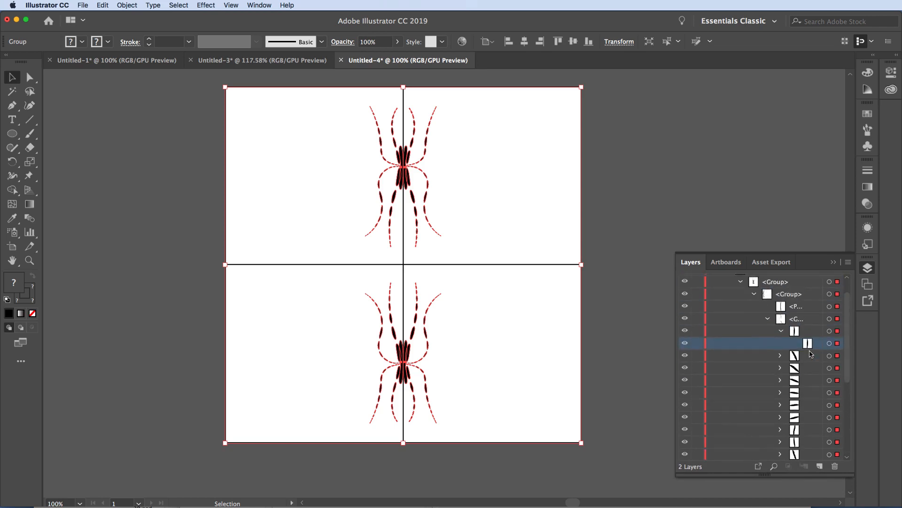
left_click(768, 342)
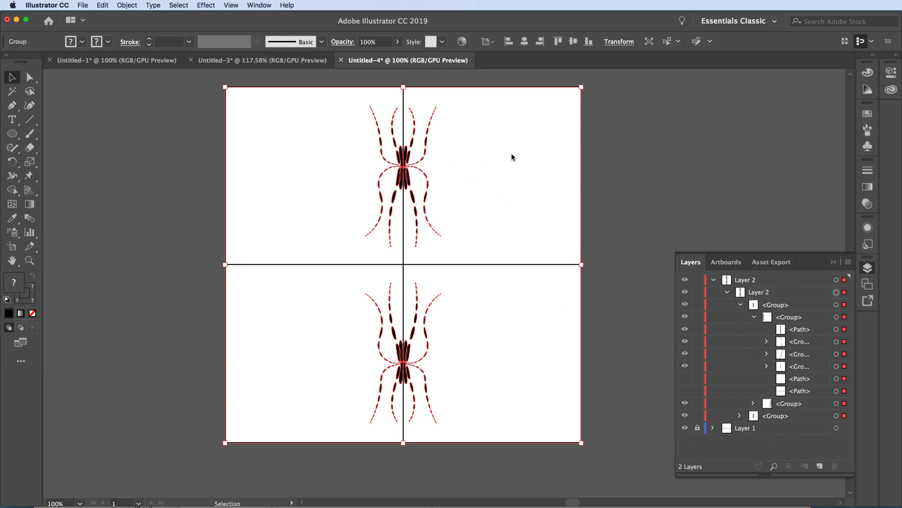
Step: Ungroup the outermost group of the expanded spider artwork
left_click(127, 5)
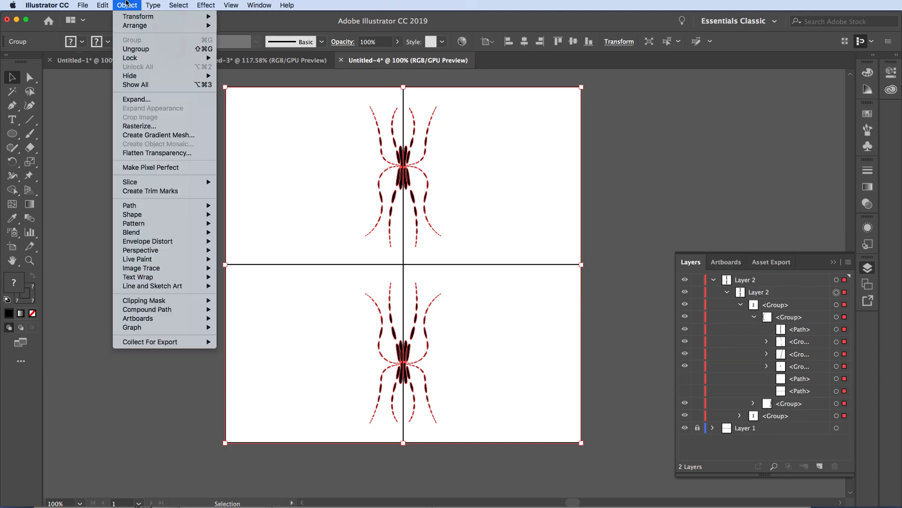
left_click(143, 48)
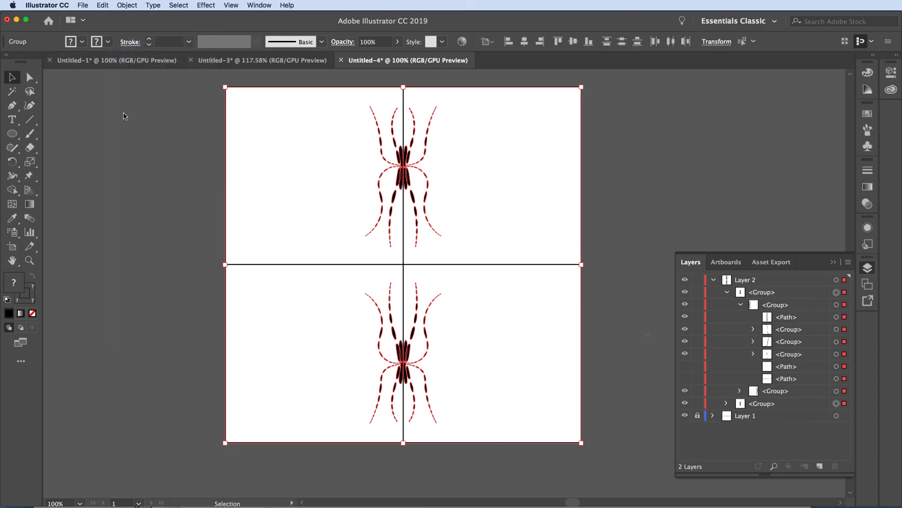
Step: Select the upper spider group and lock all the other artwork
left_click(125, 124)
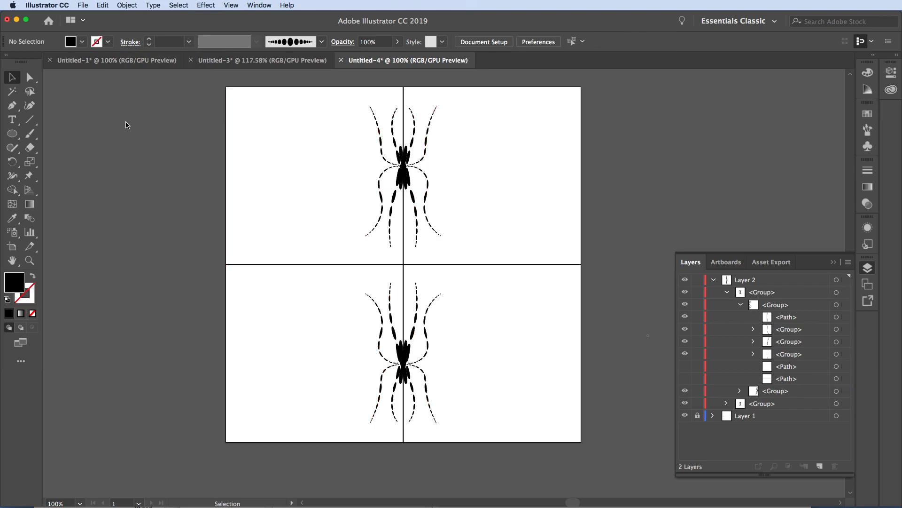
left_click(413, 164)
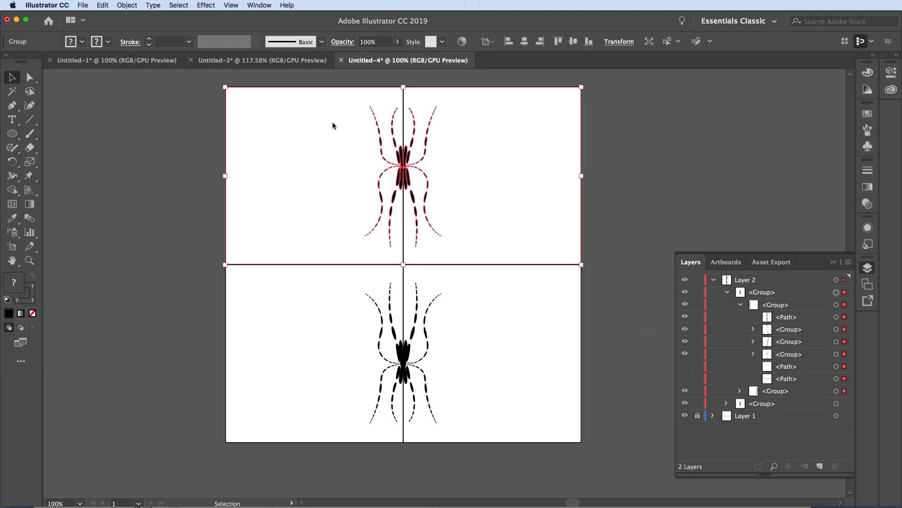
key("super+alt+shift+2")
Step: Show the hidden guide-line paths in both halves of the upper spider's group
left_click(685, 366)
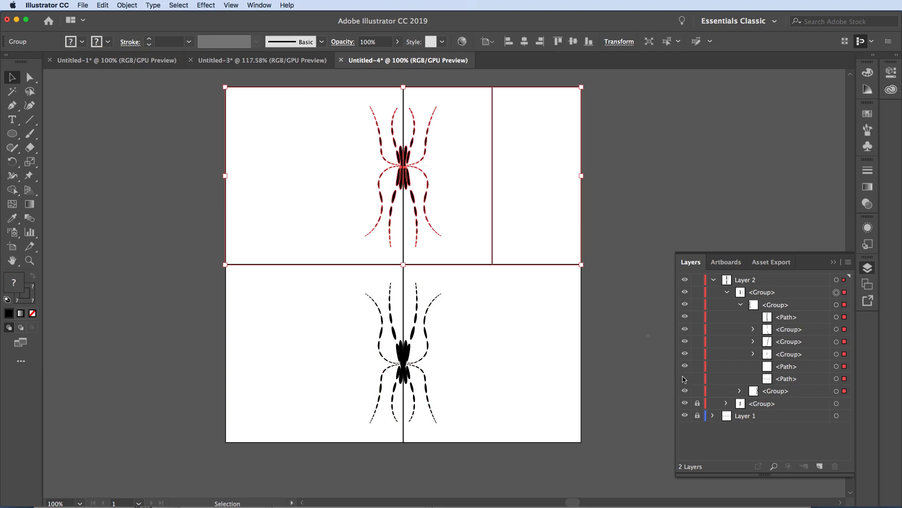
left_click(684, 378)
left_click(741, 306)
left_click(740, 317)
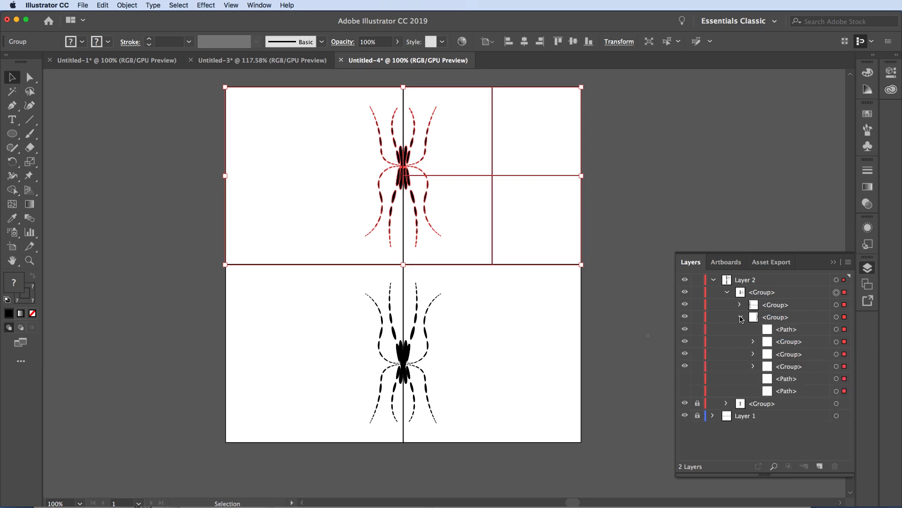
left_click(686, 380)
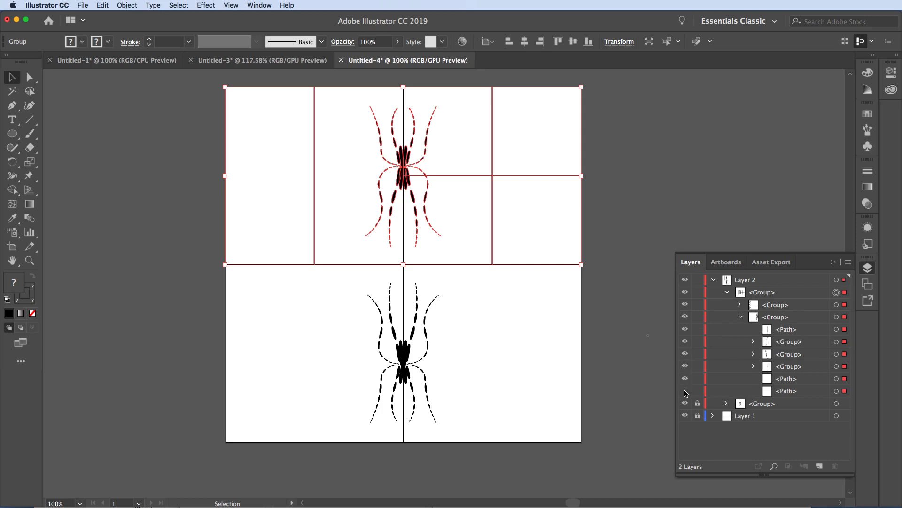
left_click(685, 391)
Step: Delete the horizontal and vertical guide-line paths from the left half of the upper spider's group
left_click(817, 393)
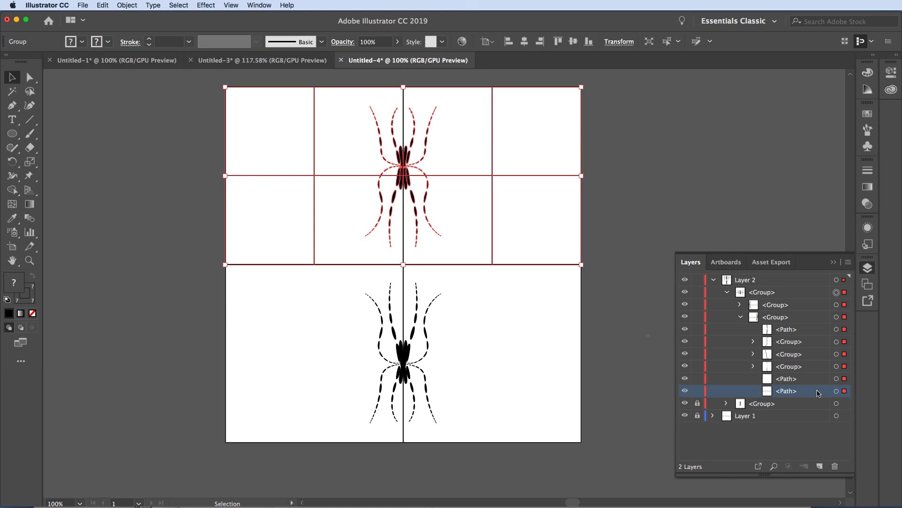
left_click(669, 157)
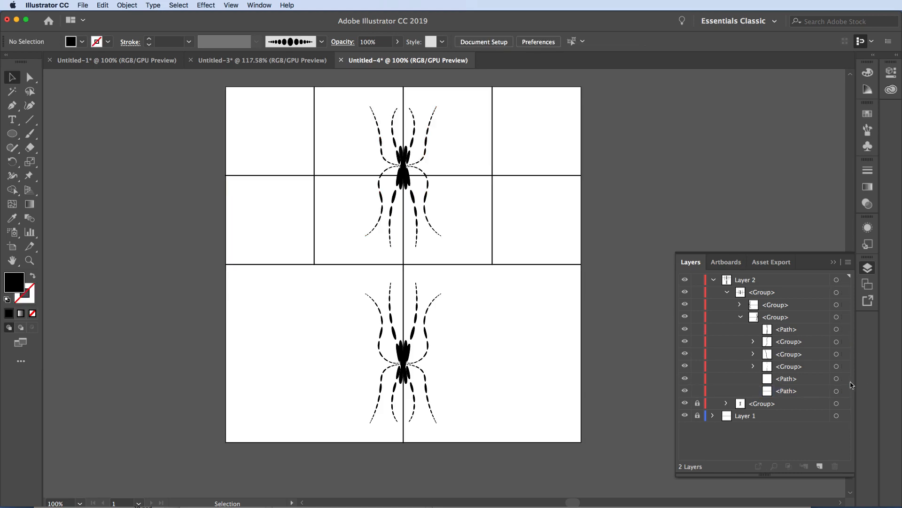
left_click(817, 393)
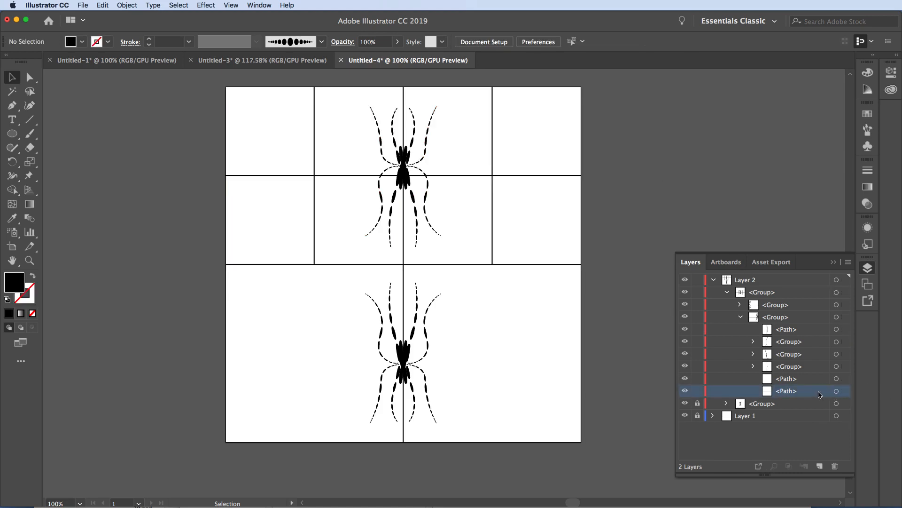
left_click(837, 391)
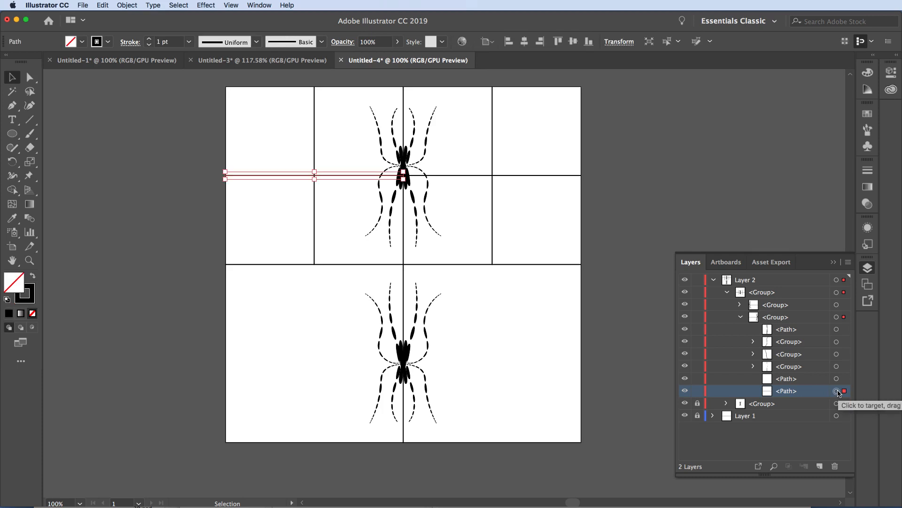
key("Delete")
left_click(836, 379)
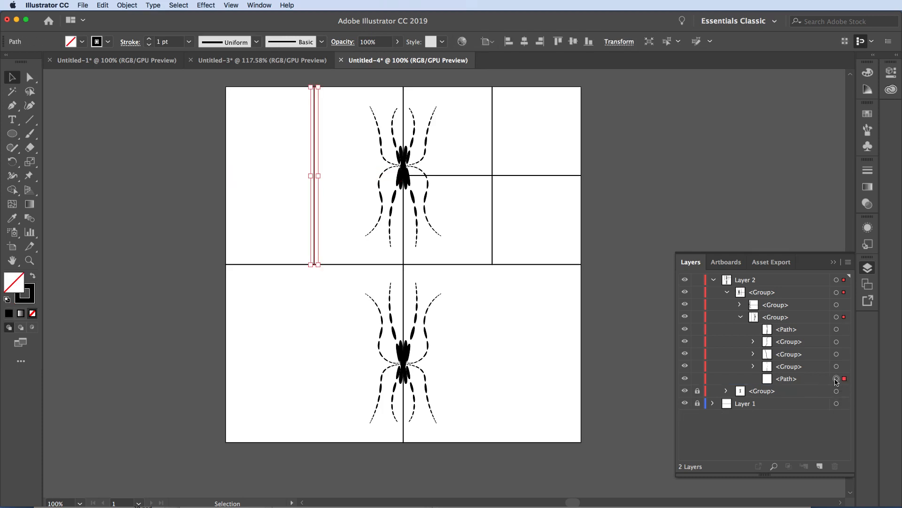
key("Delete")
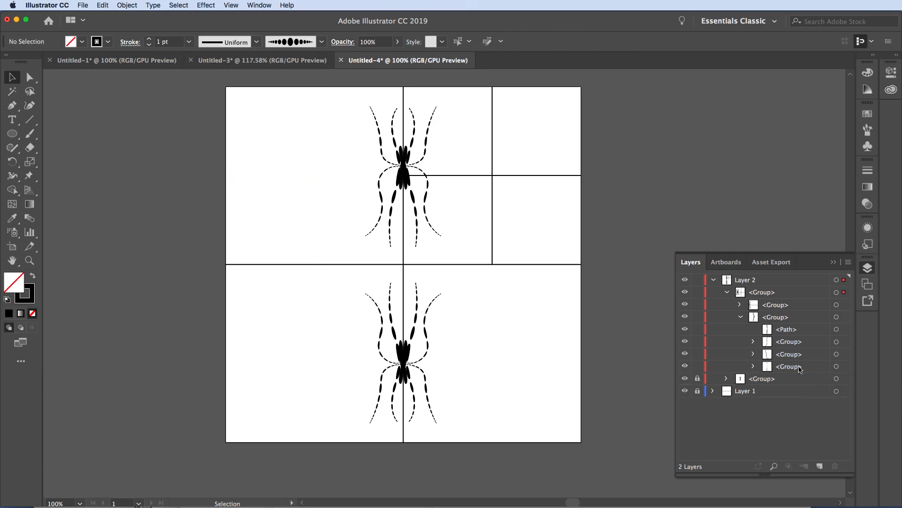
Step: Delete the vertical and horizontal guide-line paths from the right half of the upper spider's group
left_click(742, 317)
left_click(740, 305)
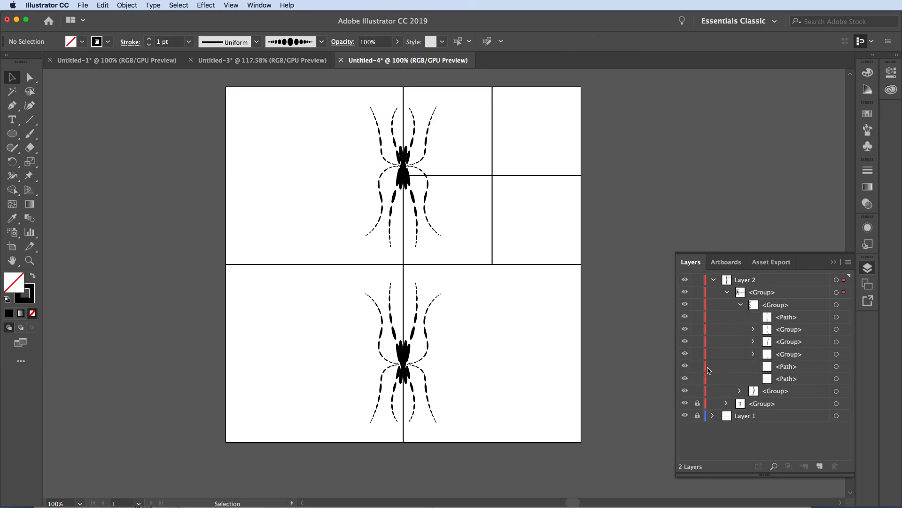
left_click(837, 366)
key("Delete")
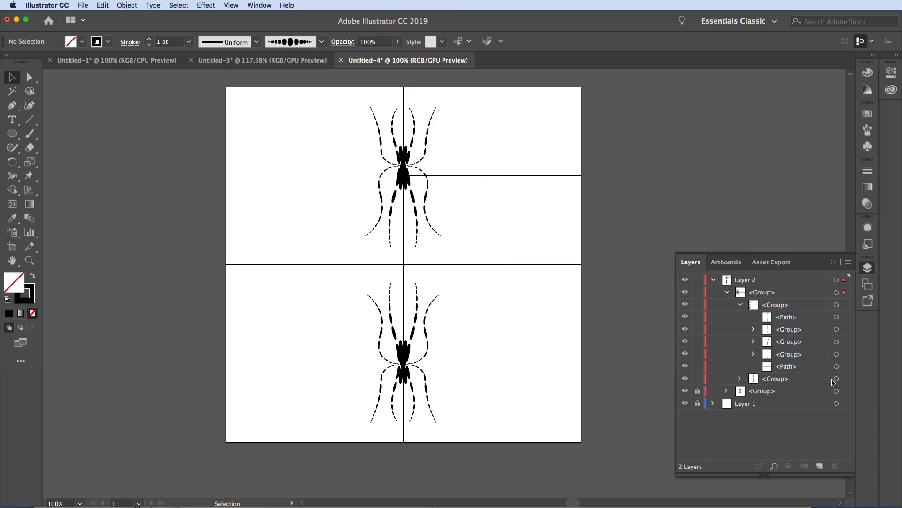
left_click(838, 368)
key("Delete")
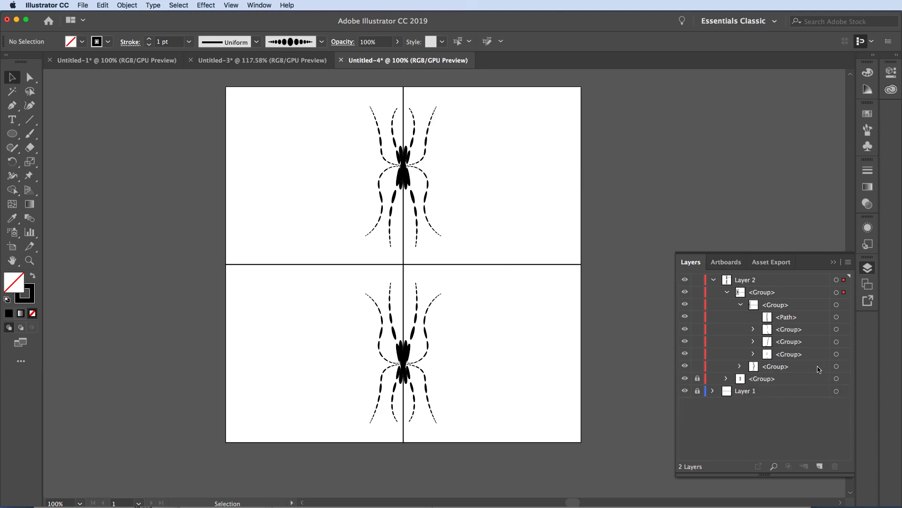
Step: Select the whole upper spider and make it a compound path
left_click(819, 370)
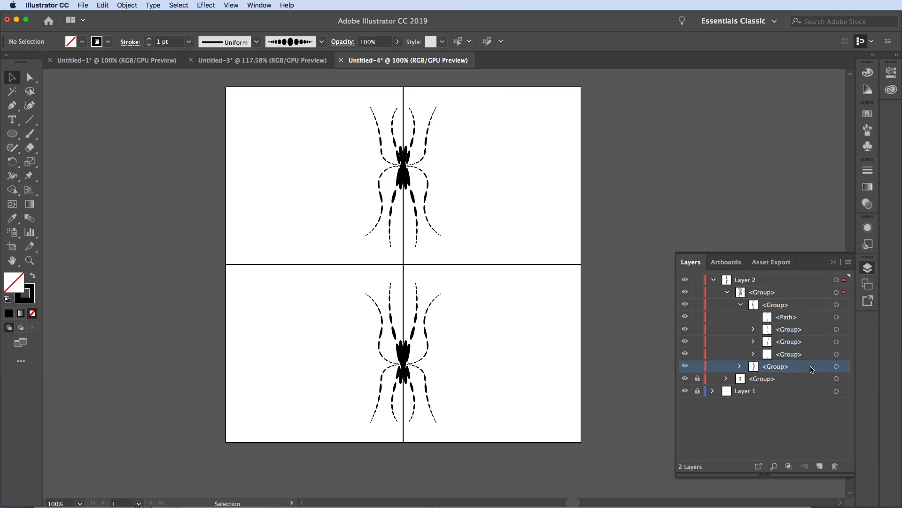
left_click_drag(349, 91, 494, 242)
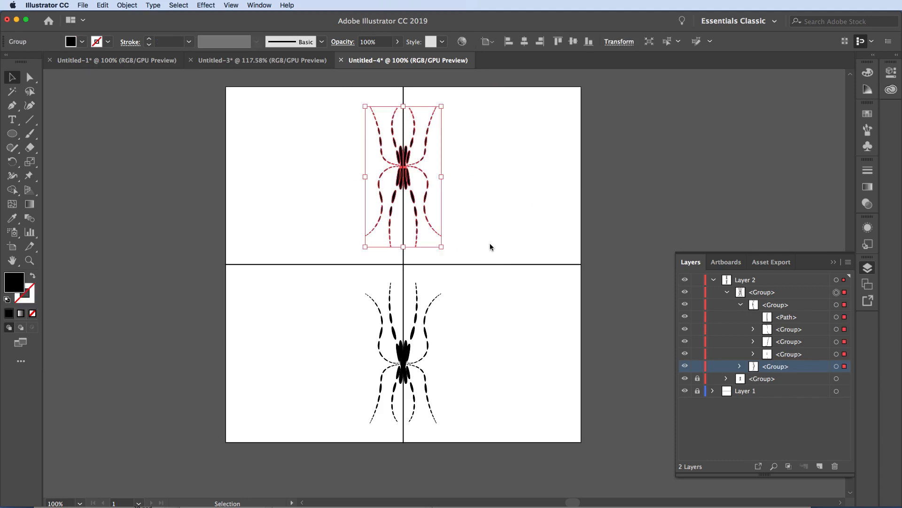
left_click(753, 329)
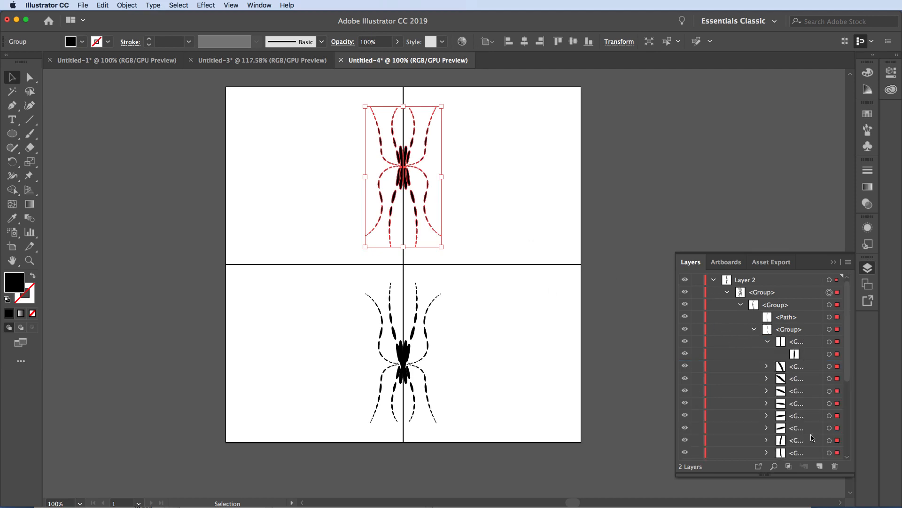
left_click(752, 331)
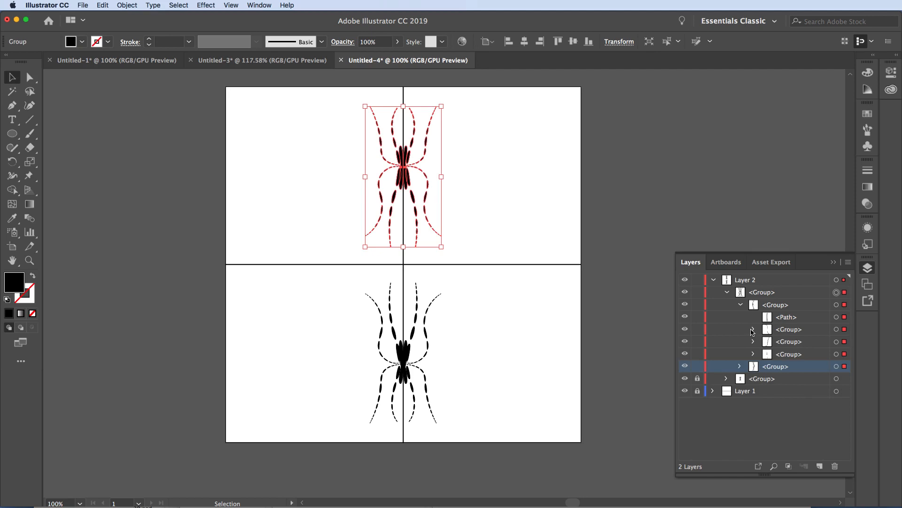
left_click(127, 5)
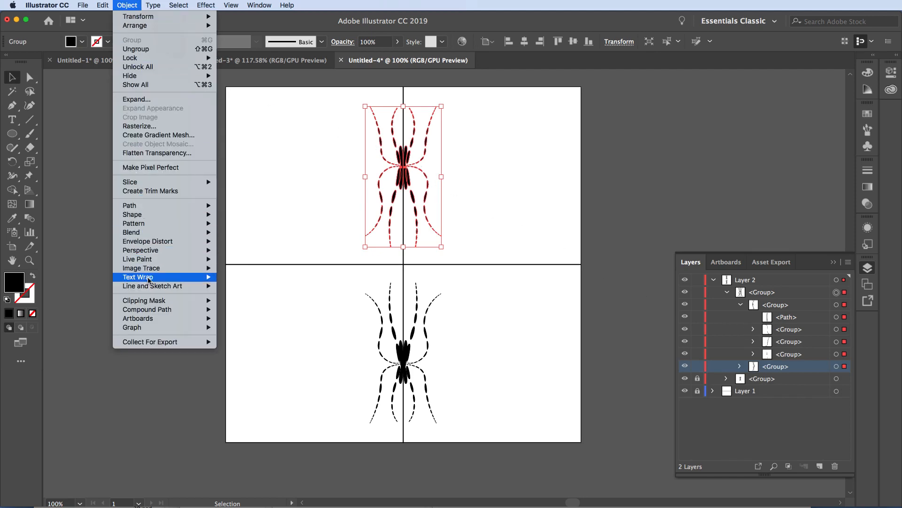
mouse_move(167, 313)
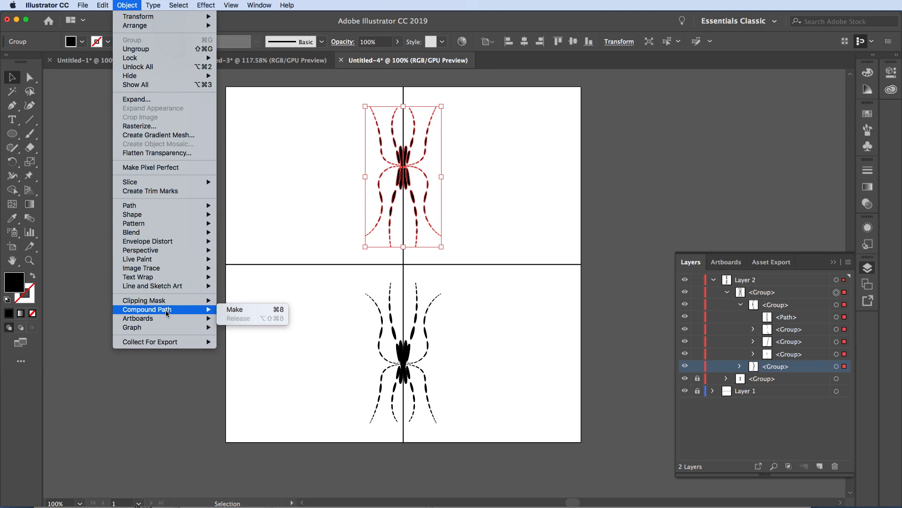
left_click(254, 312)
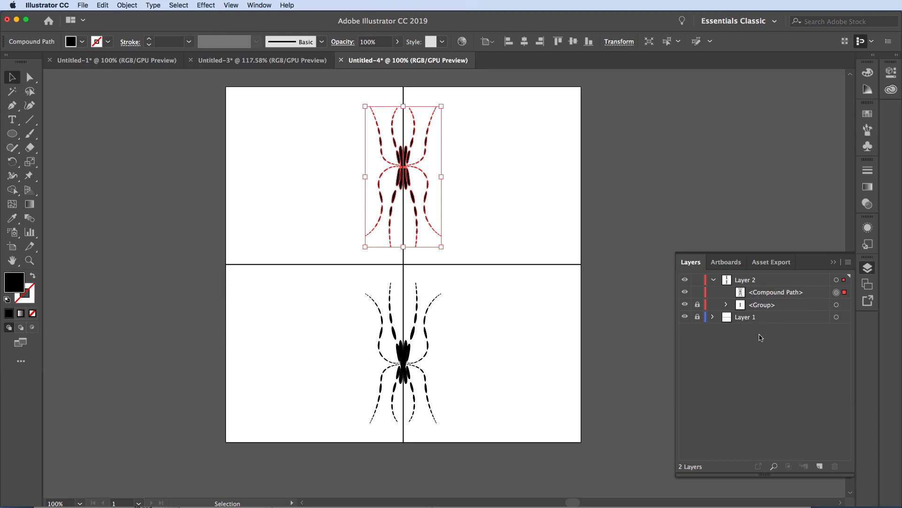
Step: Unlock the lower spider's group, then show and delete the two hidden guide-line paths in its right half
left_click(400, 169)
left_click(551, 186)
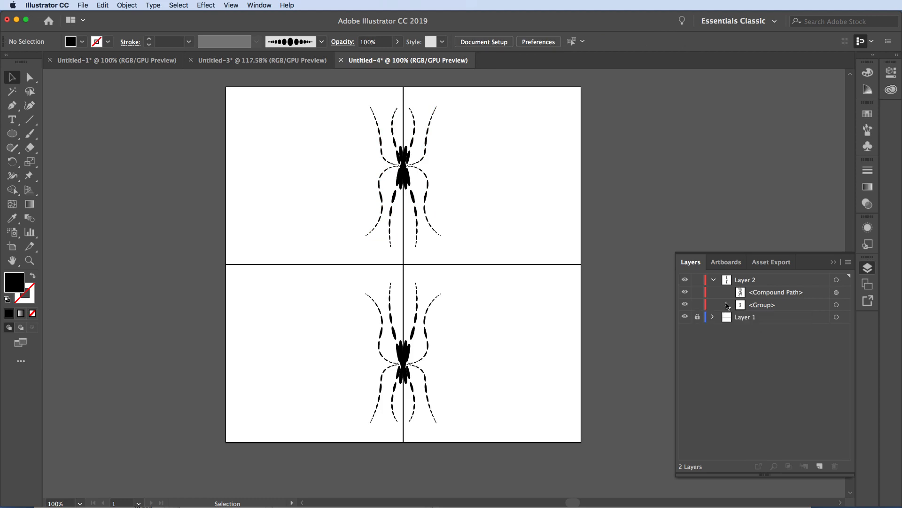
left_click(727, 305)
left_click(741, 317)
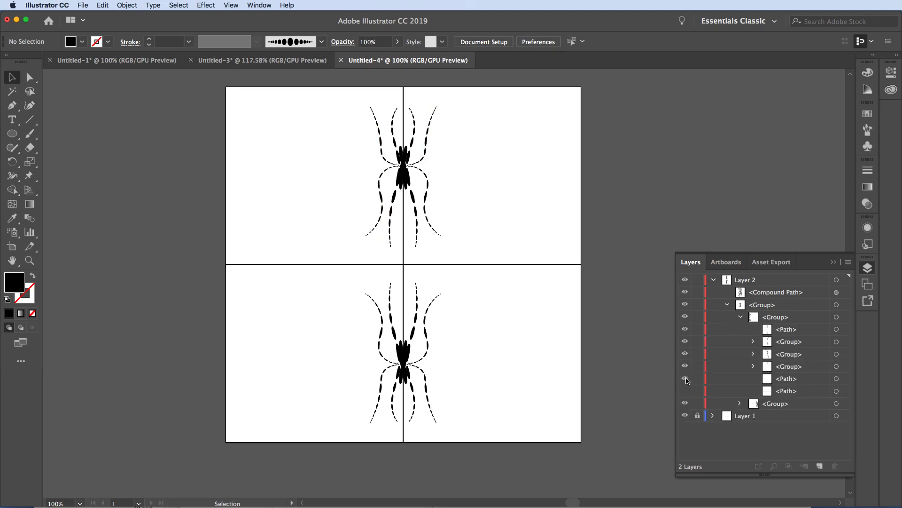
left_click_drag(686, 379, 686, 393)
left_click(837, 379)
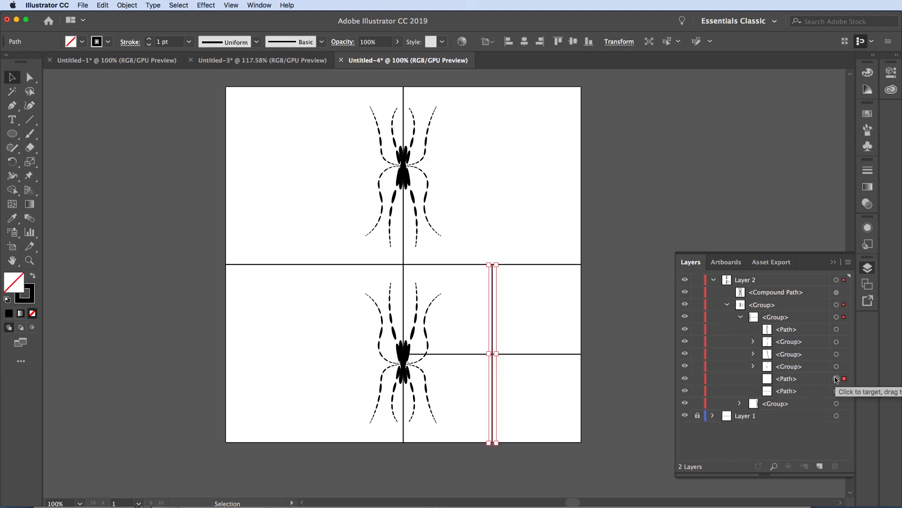
left_click(837, 391, "shift")
key("Delete")
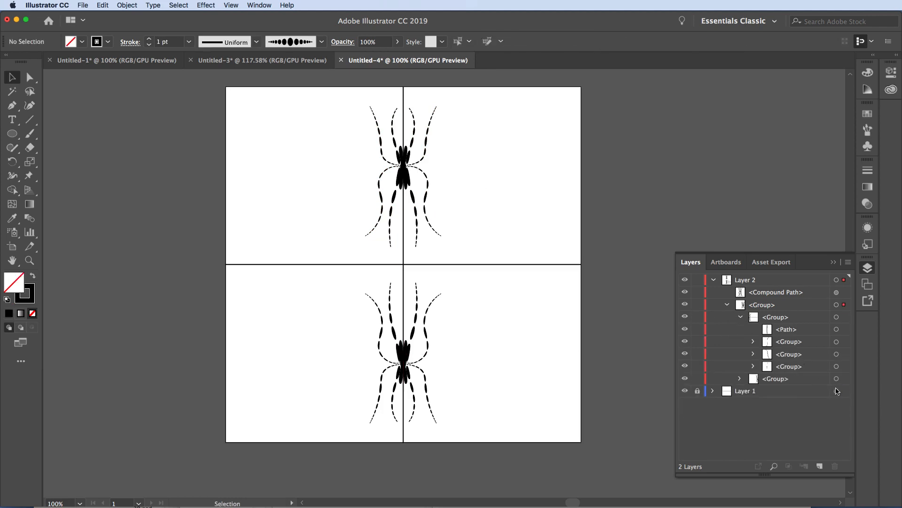
Step: Show and delete the two hidden guide-line paths in the left half of the lower spider's group
left_click(740, 379)
left_click_drag(685, 429, 685, 442)
left_click(830, 430)
left_click(830, 442, "shift")
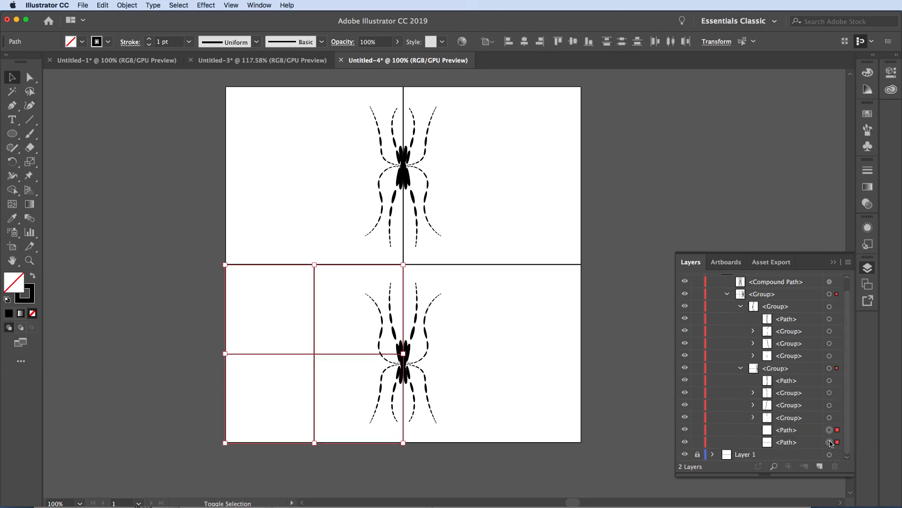
key("Delete")
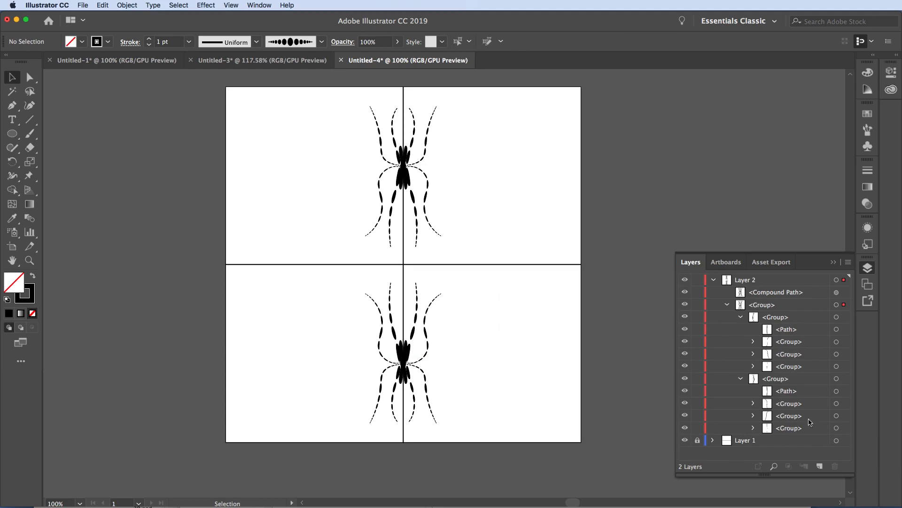
Step: Select the whole lower spider and make it a compound path
left_click_drag(345, 277, 490, 432)
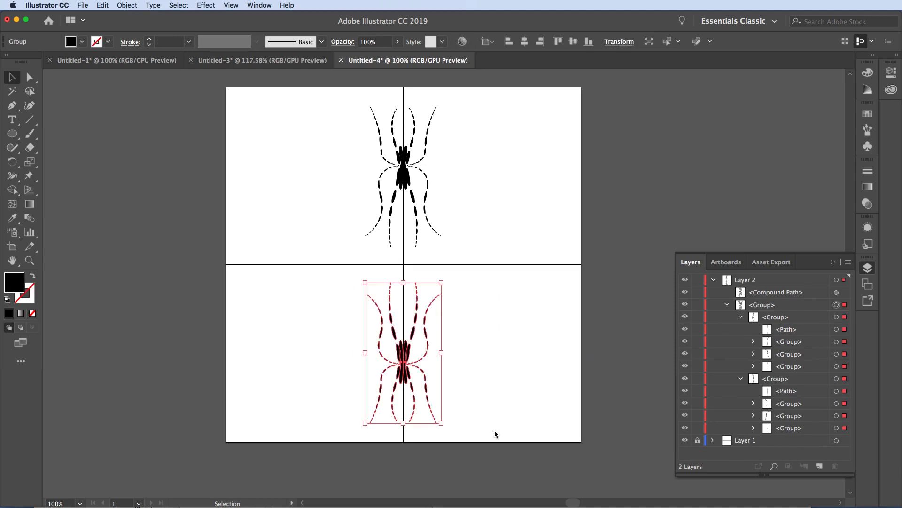
left_click(123, 4)
mouse_move(150, 310)
left_click(231, 310)
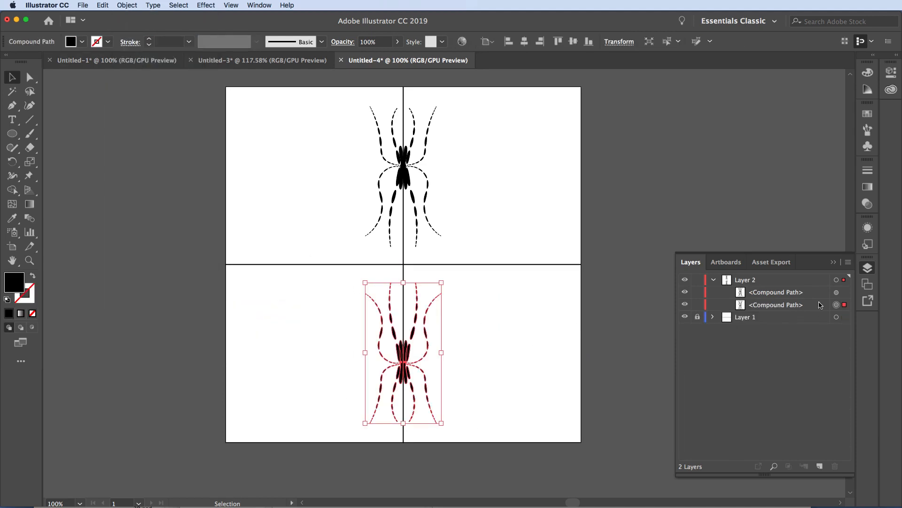
Step: Rename the upper spider's compound path in Layer 2 as "Spidey 1"
double_click(788, 292)
type("Spidey 1")
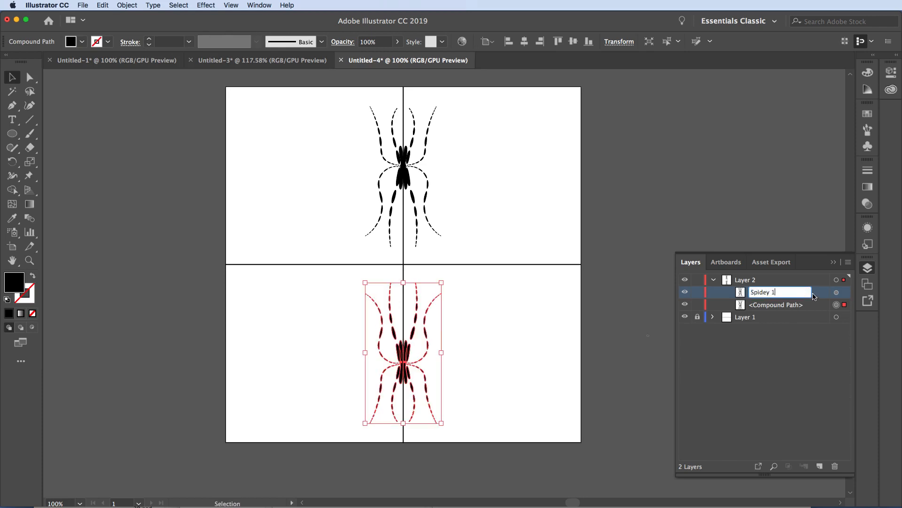
left_click(693, 223)
Step: Give the lower spider a yellow fill and a dark green stroke, and deselect it
left_click(404, 352)
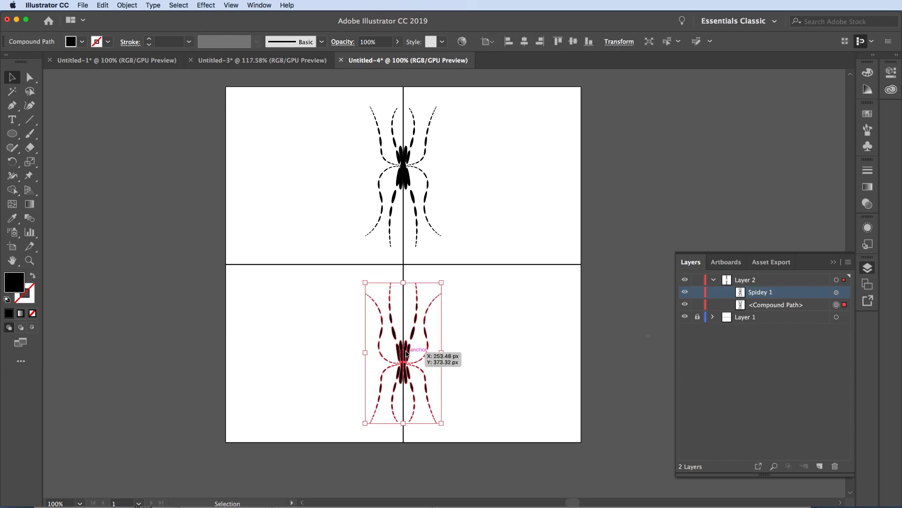
left_click(82, 41)
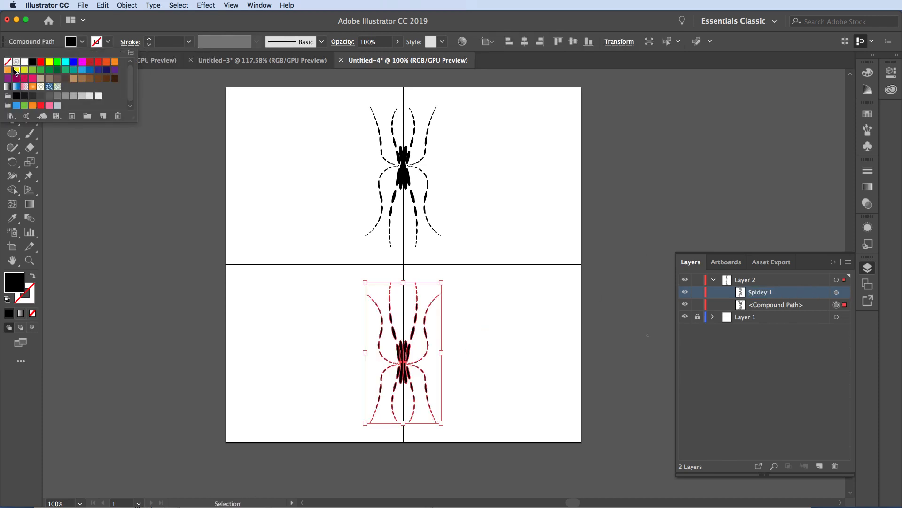
left_click(16, 70)
left_click(108, 41)
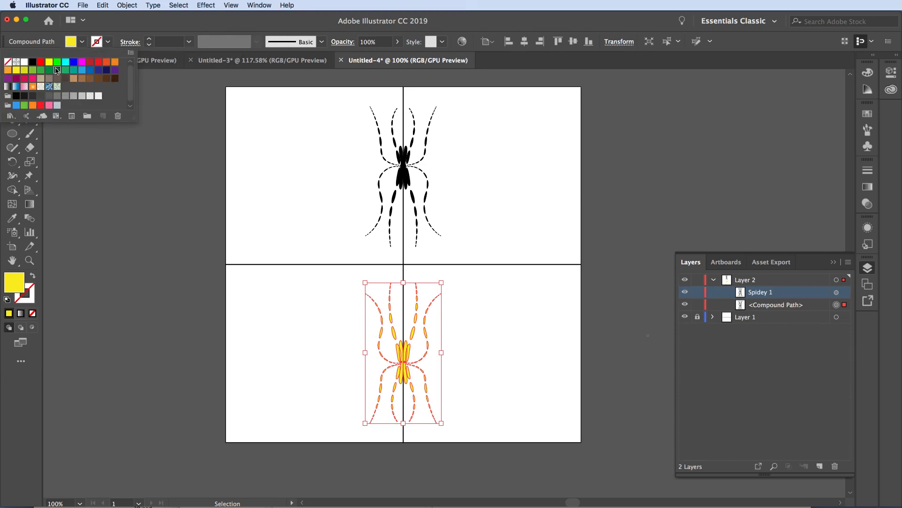
left_click(57, 70)
left_click(248, 232)
left_click(250, 282)
left_click(833, 262)
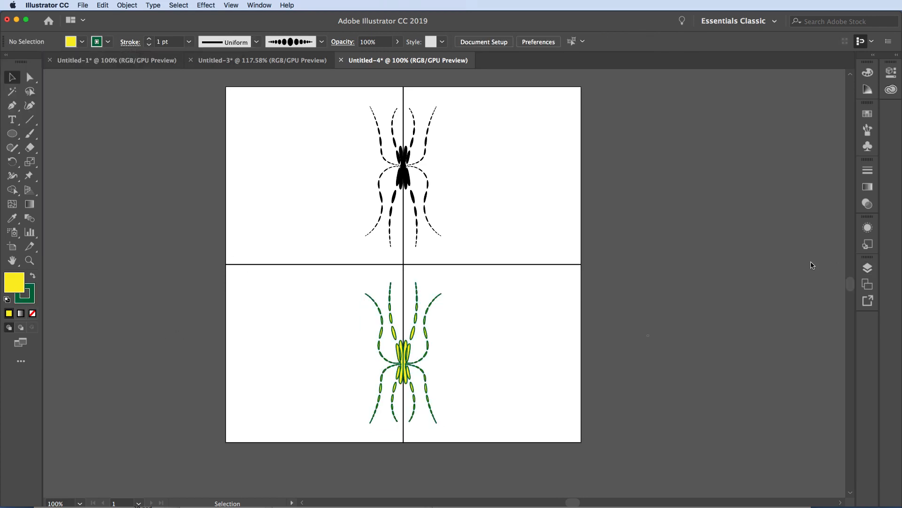
Step: Move the yellow-and-green spider into the lower-right quadrant, scale it down and rotate it clockwise
left_click_drag(432, 391, 532, 390)
left_click(657, 375)
left_click(532, 302)
left_click_drag(544, 280, 570, 298)
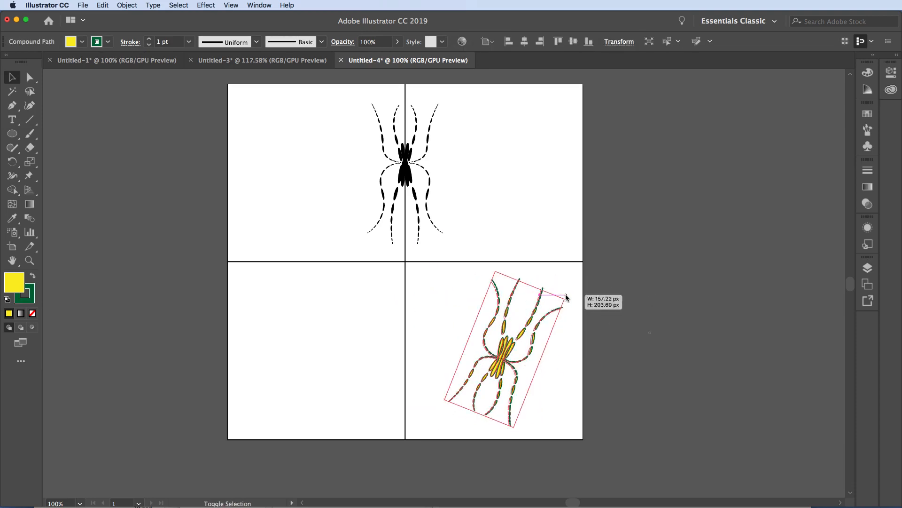
left_click(619, 321)
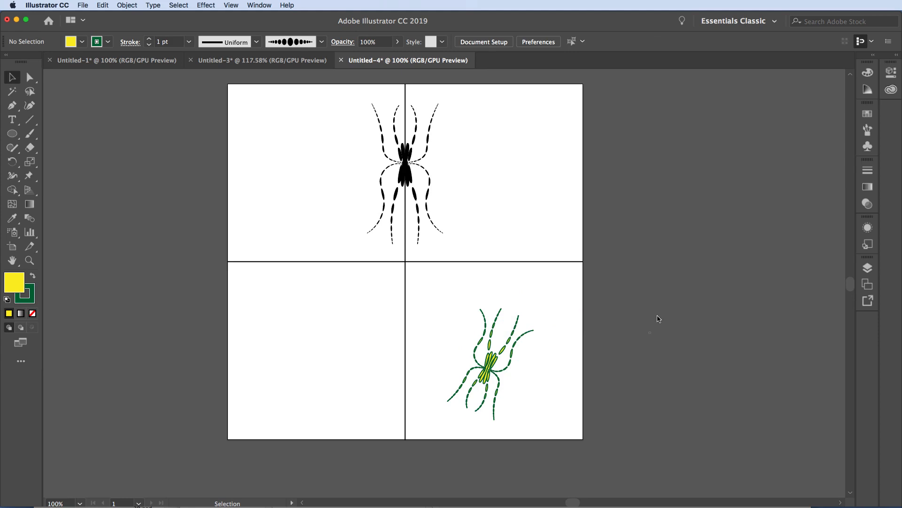